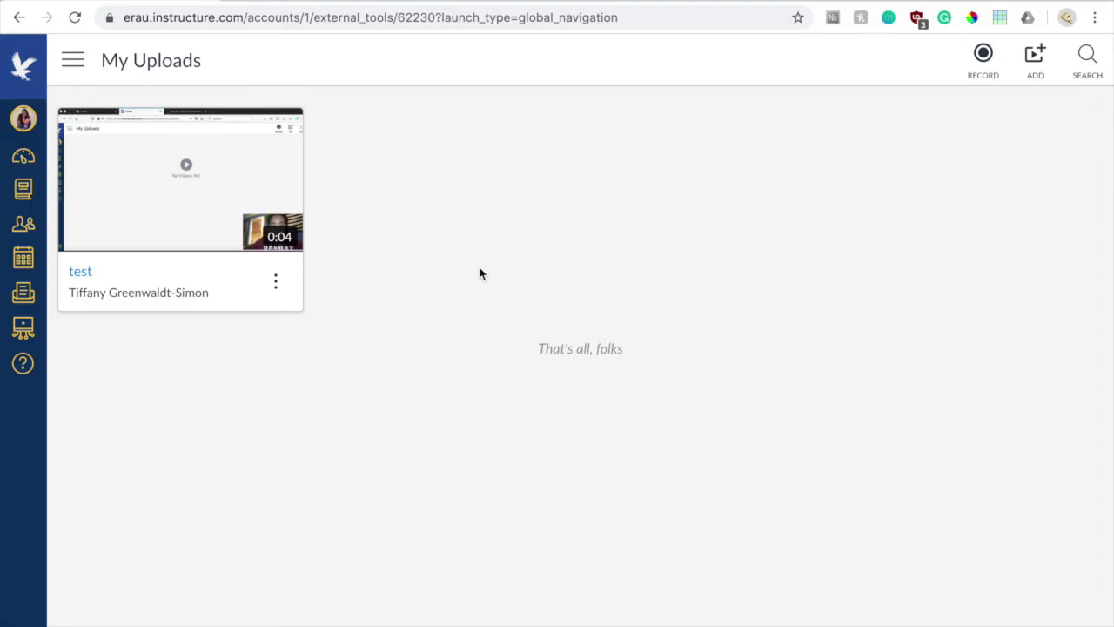
Step: Open Canvas Studio's My Uploads page, which lists the single 4-second 'test' video
mouse_move(241, 301)
Step: Start a new Screen Capture recording from the RECORD menu
left_click(975, 75)
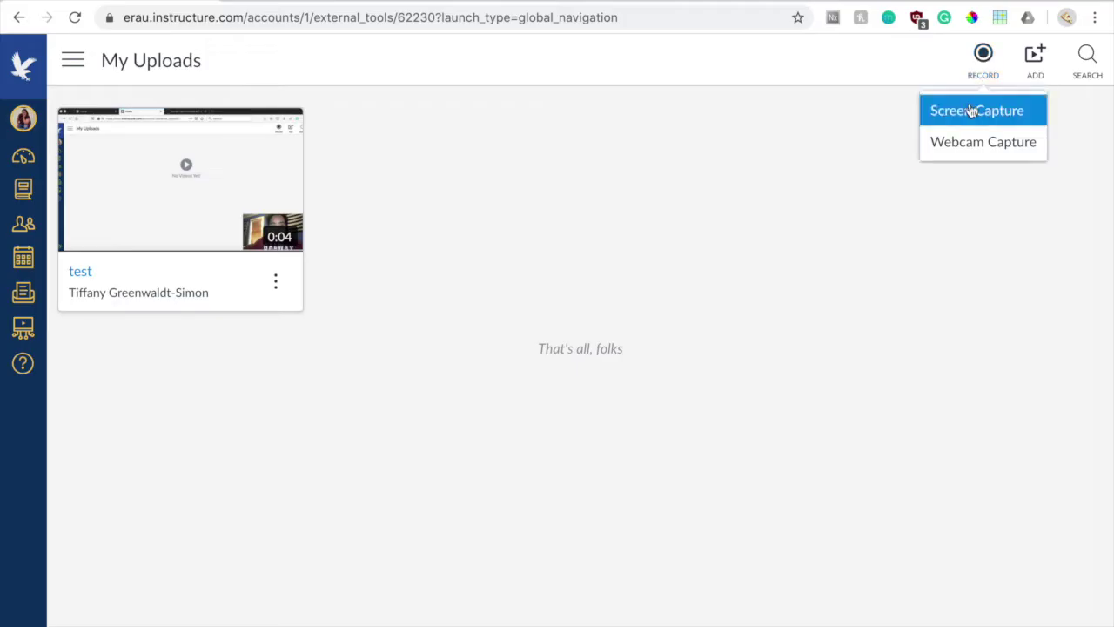
left_click(972, 111)
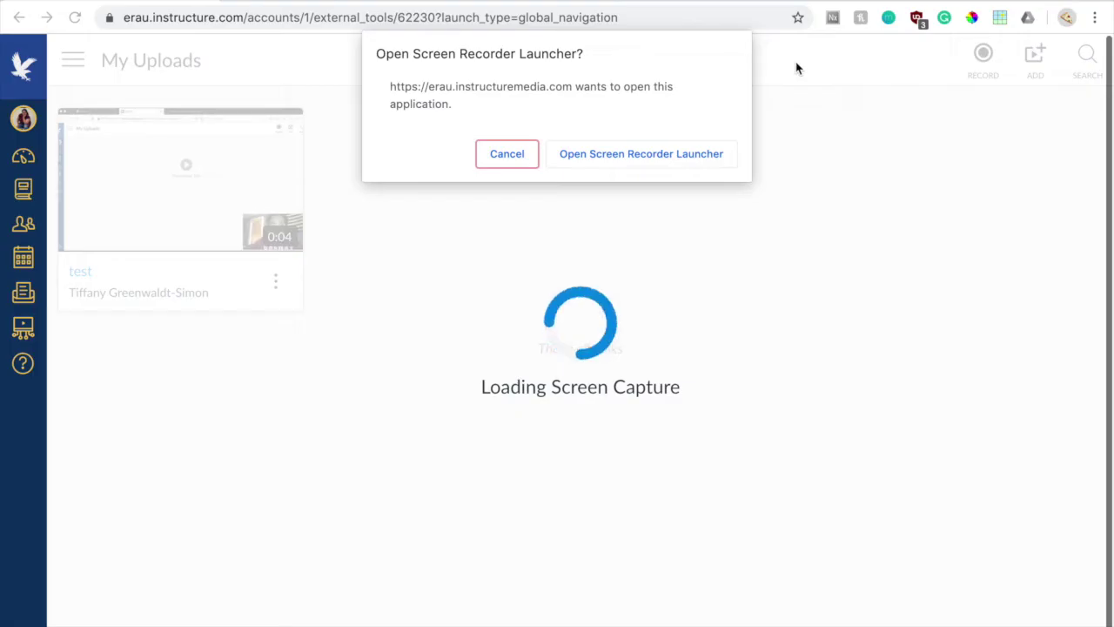
Step: Allow the Screen Recorder Launcher to open and shift the webcam preview slightly
left_click(676, 154)
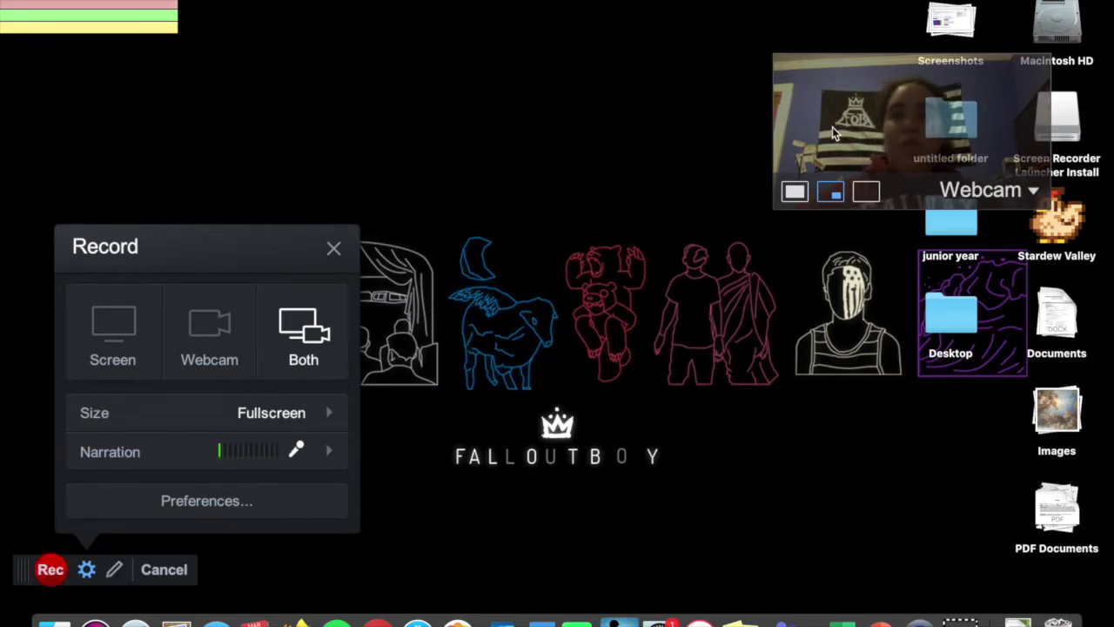
mouse_move(832, 127)
left_mouse_down()
mouse_move(834, 202)
mouse_move(829, 111)
left_mouse_up()
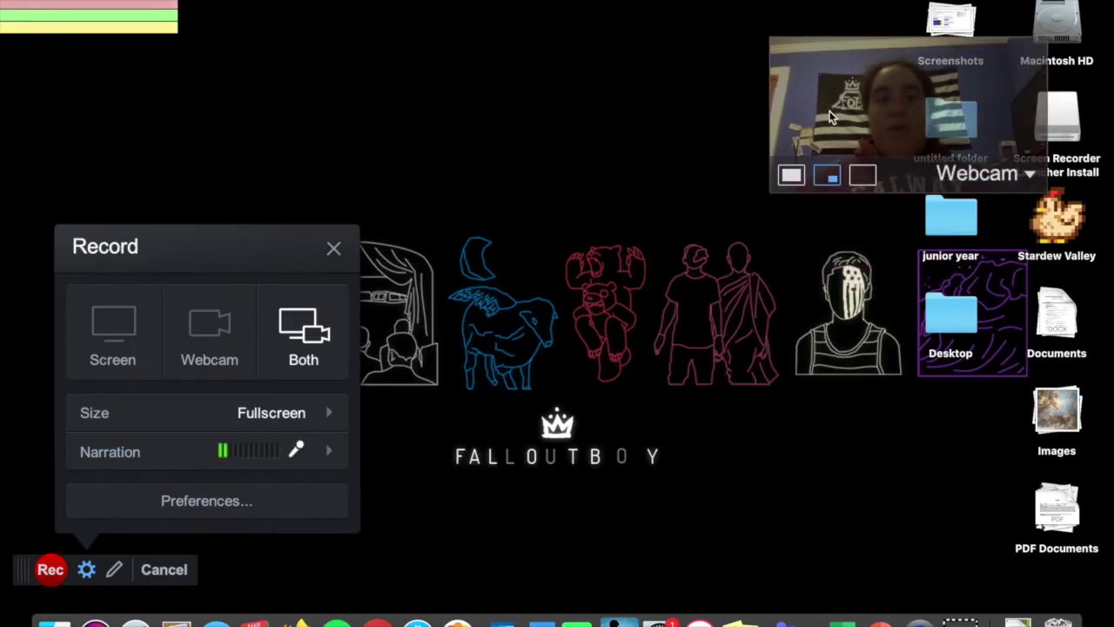
Step: Compare the Screen, Webcam and Both modes, settling on Both with the webcam preview top-right
left_click(95, 345)
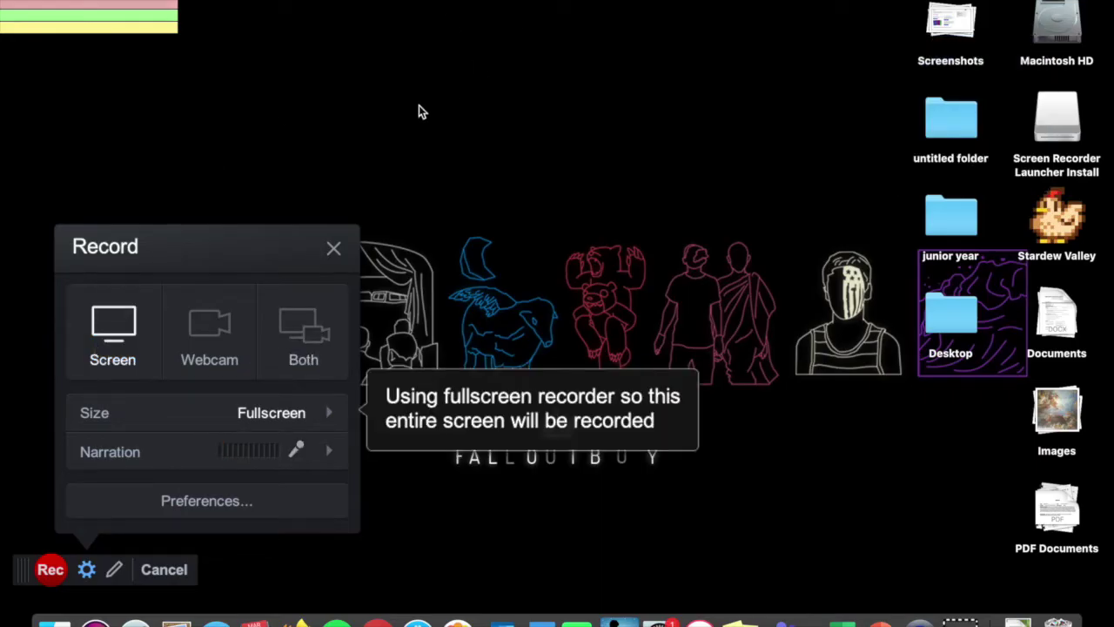
left_click(184, 314)
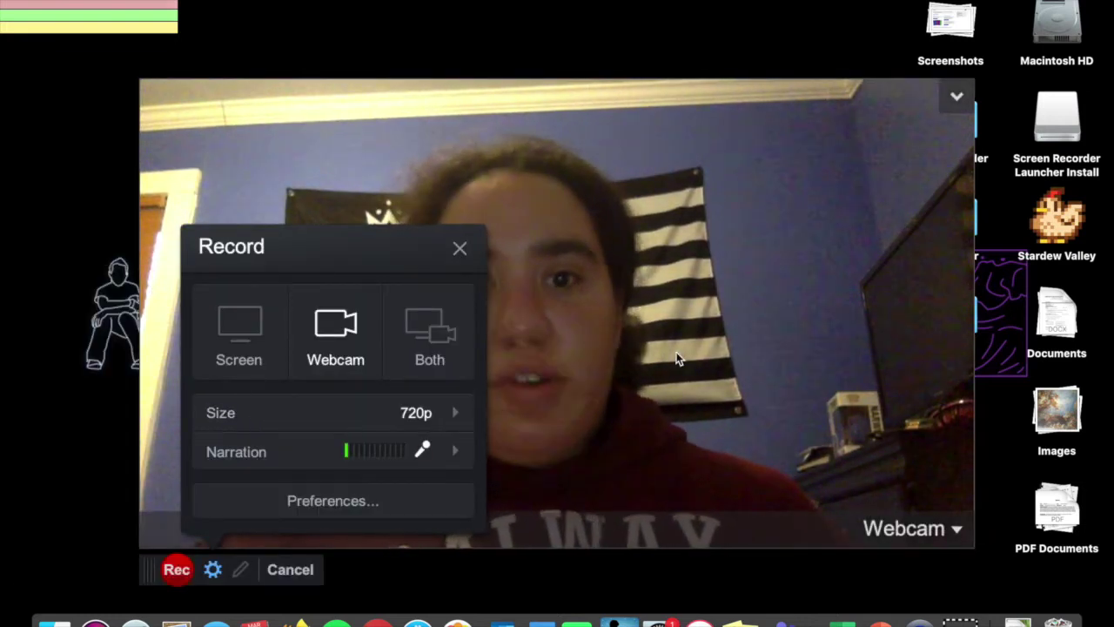
left_click(439, 345)
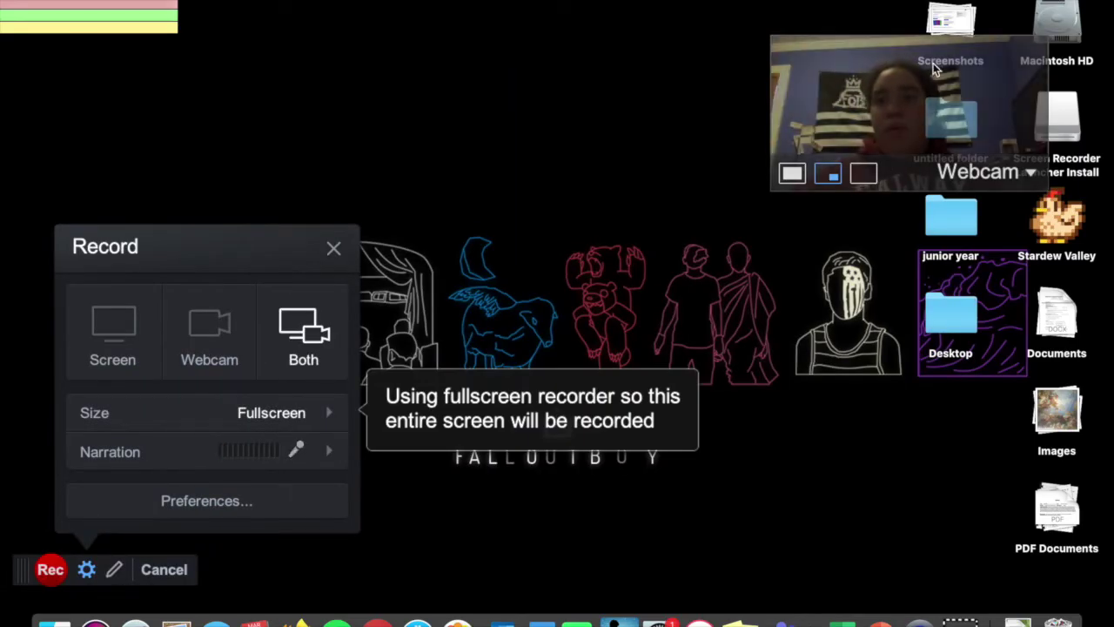
left_click_drag(838, 98, 160, 48)
left_click_drag(145, 2, 819, 1)
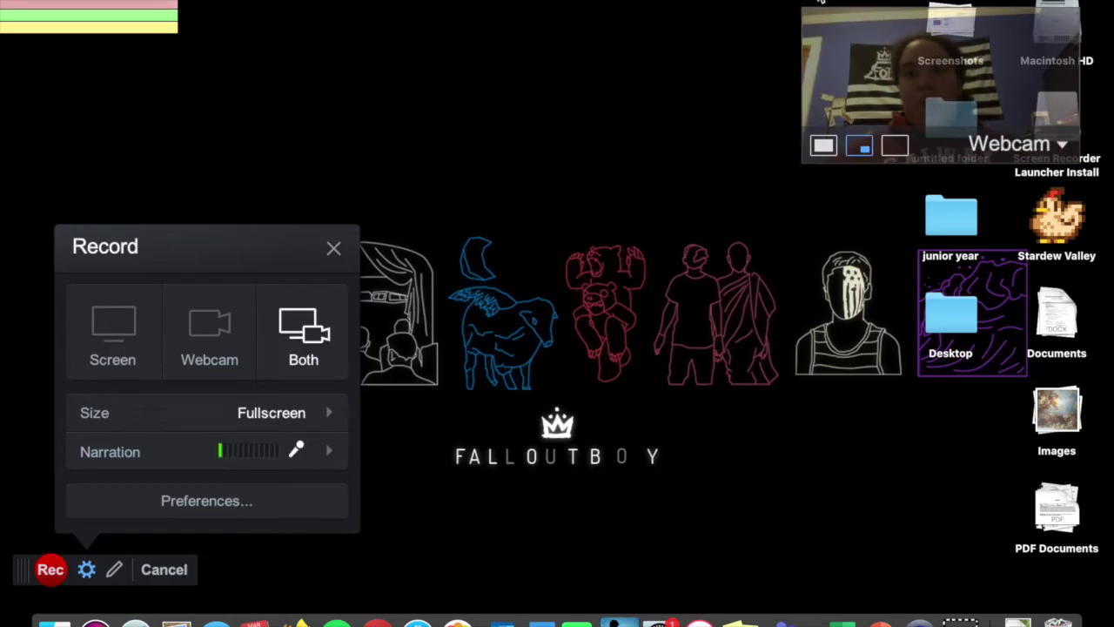
mouse_move(829, 4)
left_mouse_down()
mouse_move(323, 18)
mouse_move(4, 9)
mouse_move(618, 83)
mouse_move(822, 2)
left_mouse_up()
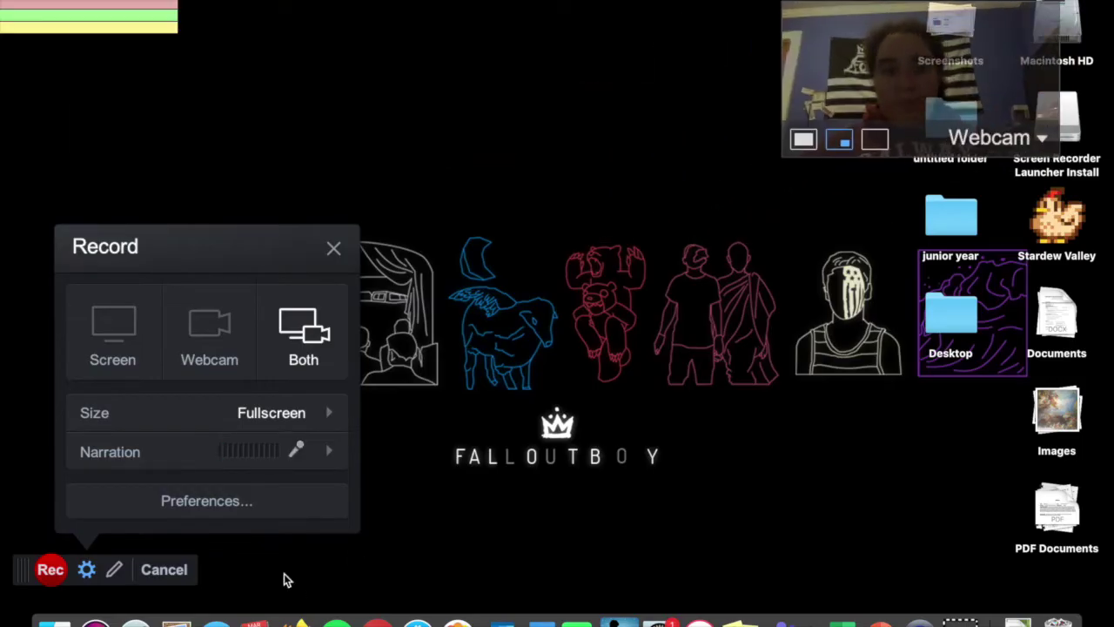
Step: Keep the Fullscreen size option, then shrink the capture frame to 1280 x 714
left_click(336, 415)
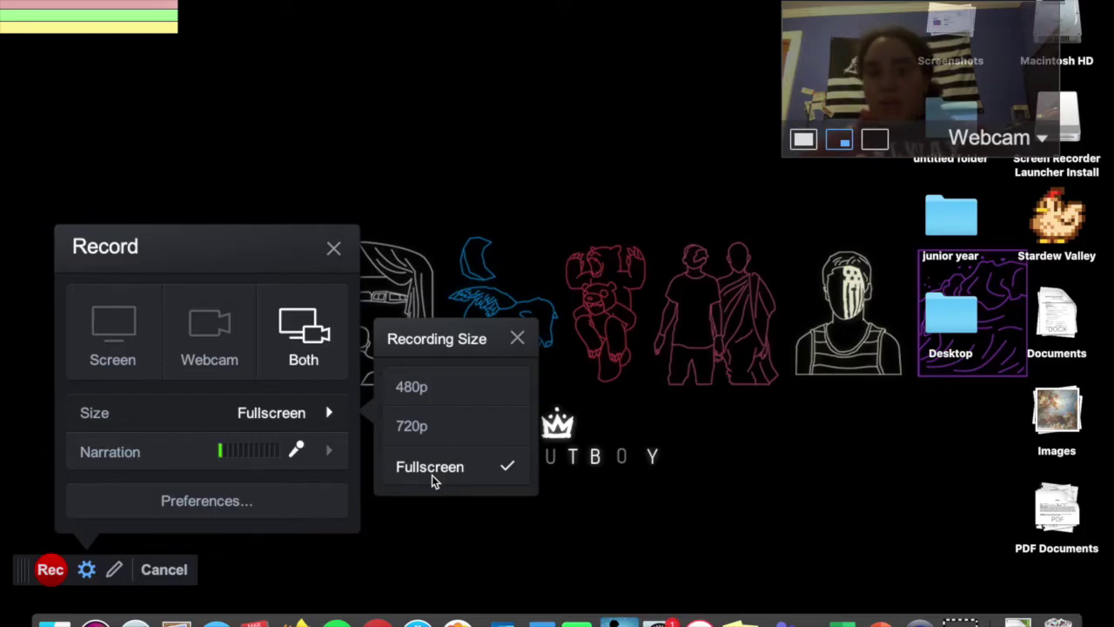
left_click(430, 448)
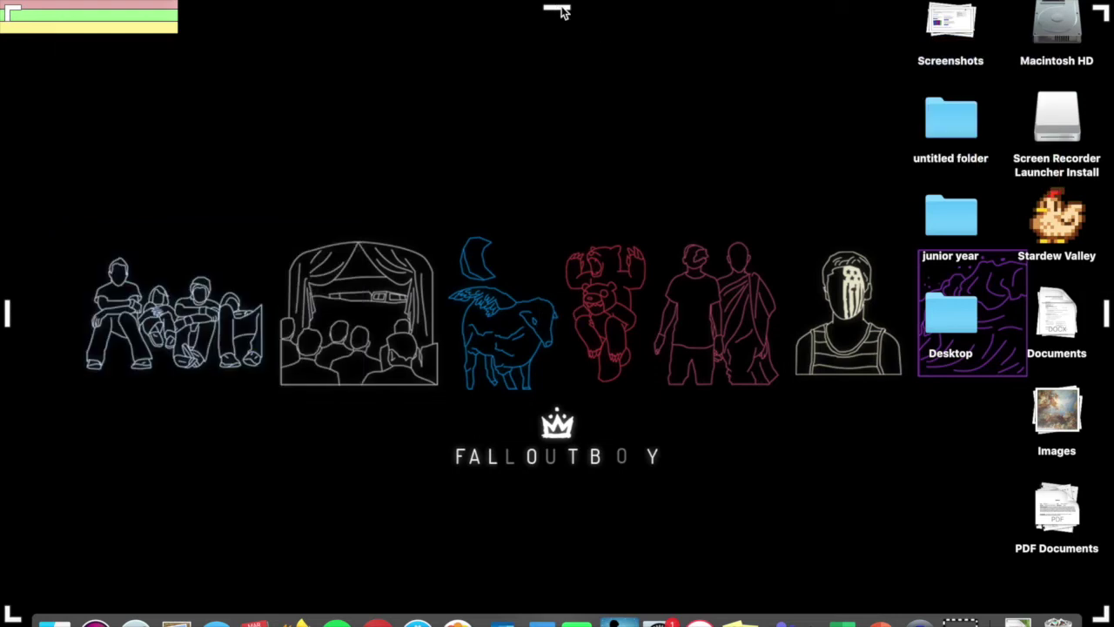
left_click_drag(561, 10, 563, 18)
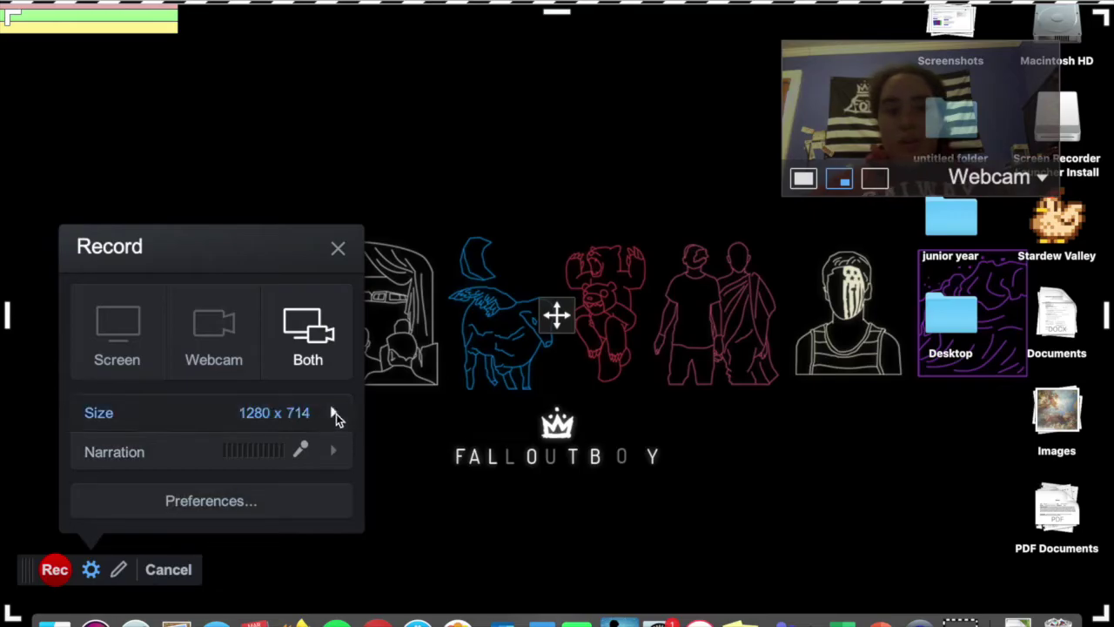
mouse_move(338, 454)
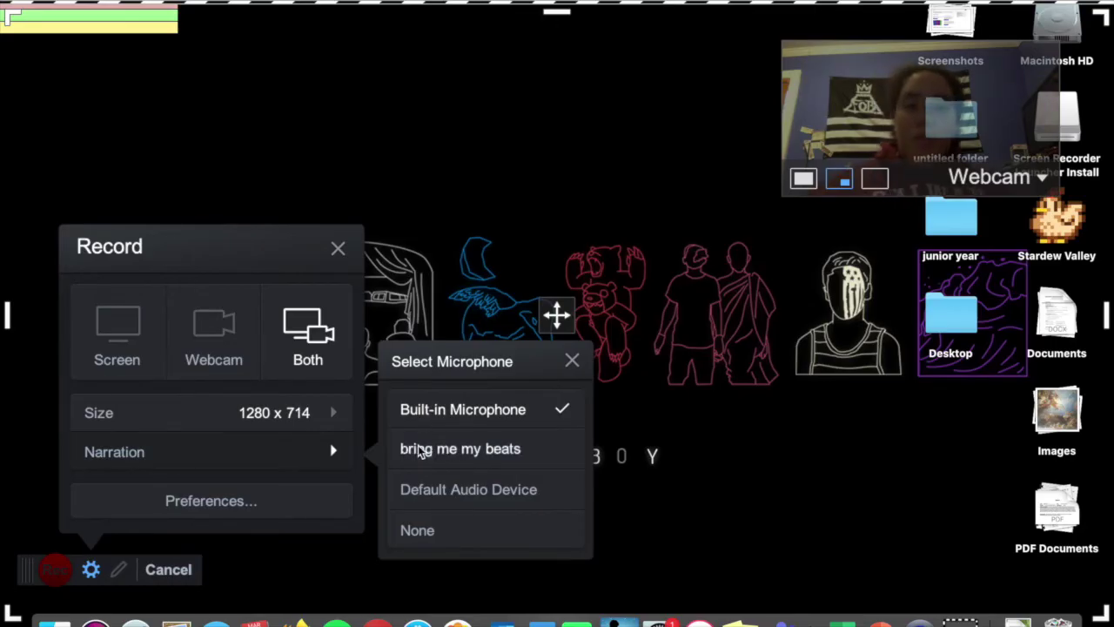
Step: Confirm Built-in Microphone for narration and nudge the webcam preview left and up
left_click(319, 357)
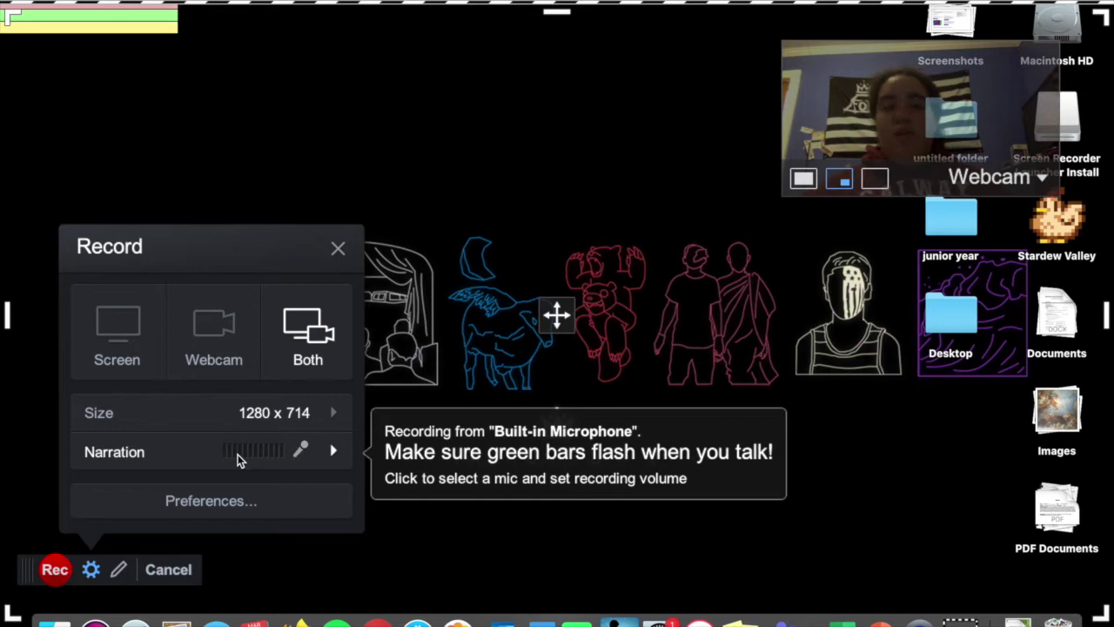
left_click(304, 450)
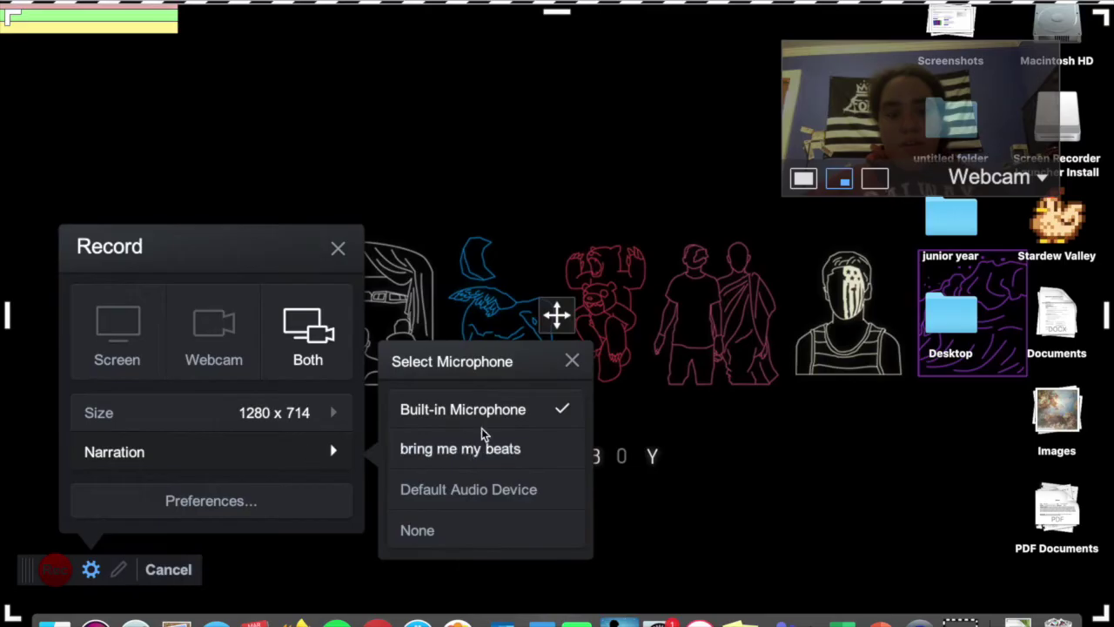
left_click(582, 368)
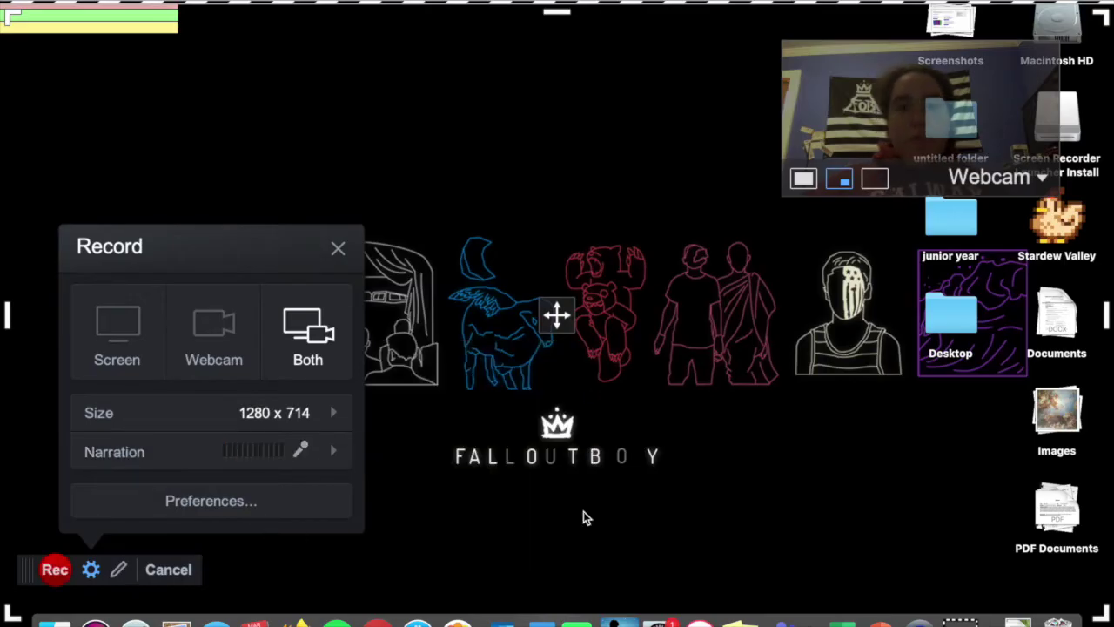
left_click_drag(857, 70, 844, 63)
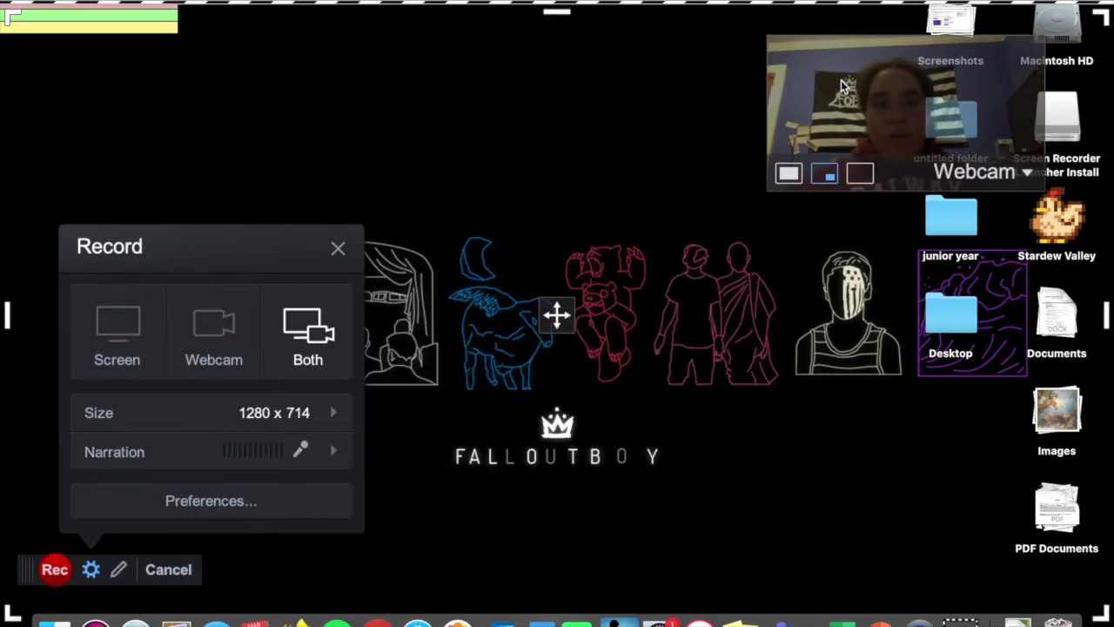
Step: Record a 0:21.90 screen-and-webcam demo showing My Uploads, then stop and finish it
left_click(68, 579)
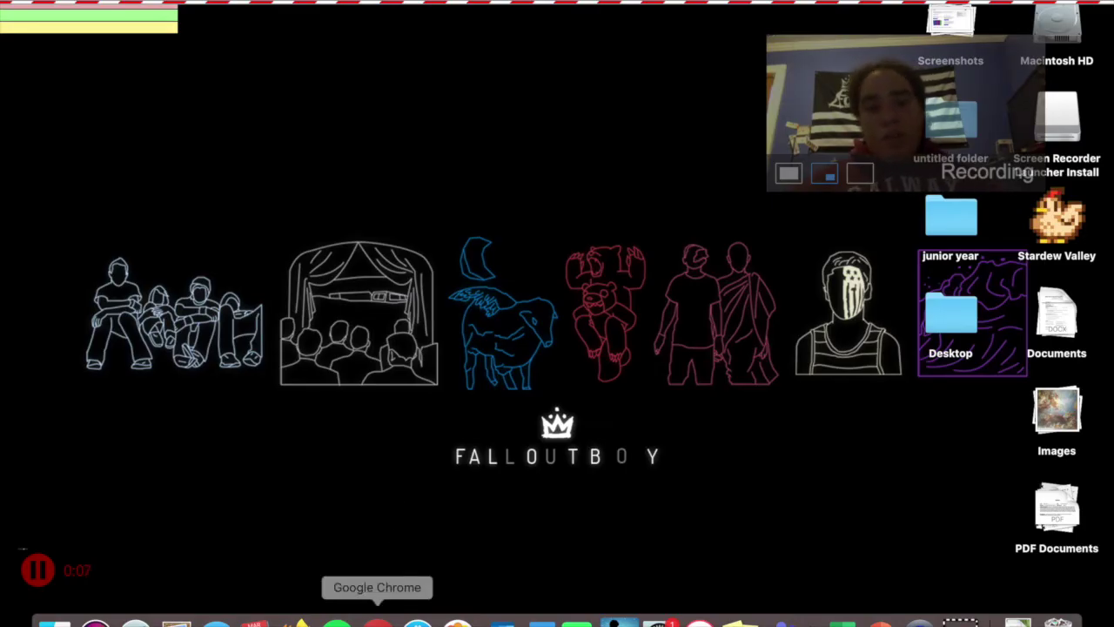
left_click(376, 619)
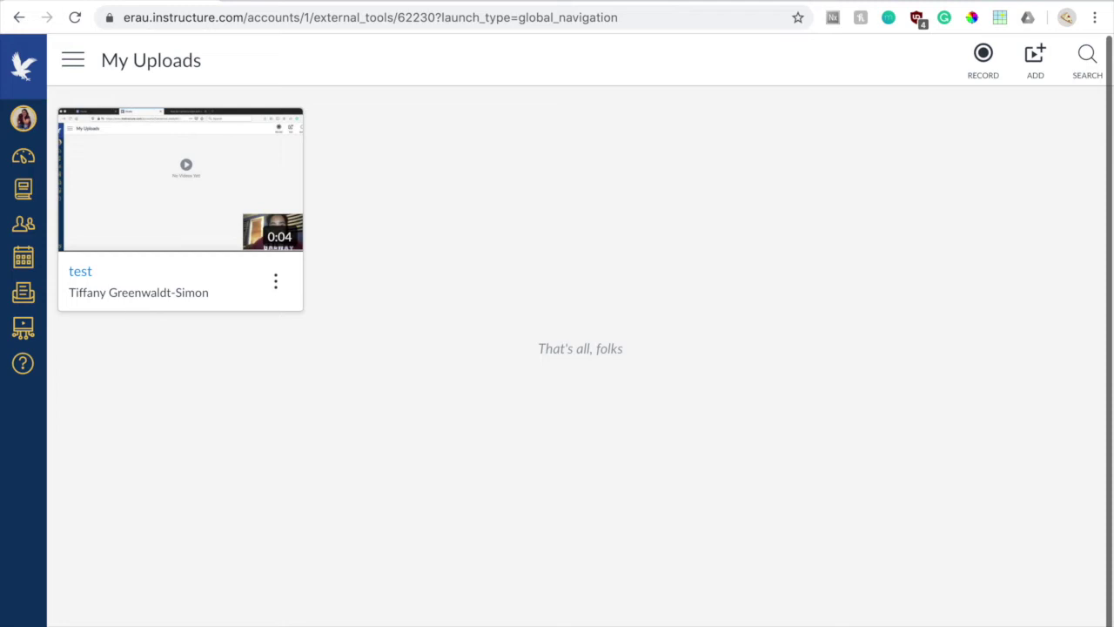
mouse_move(738, 621)
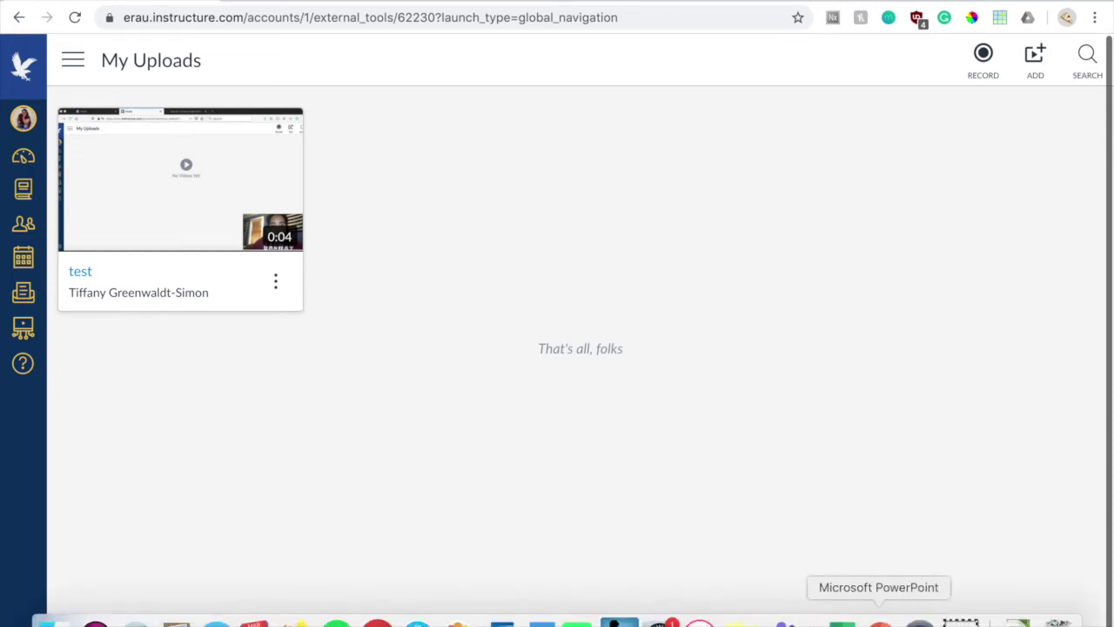
left_click(959, 620)
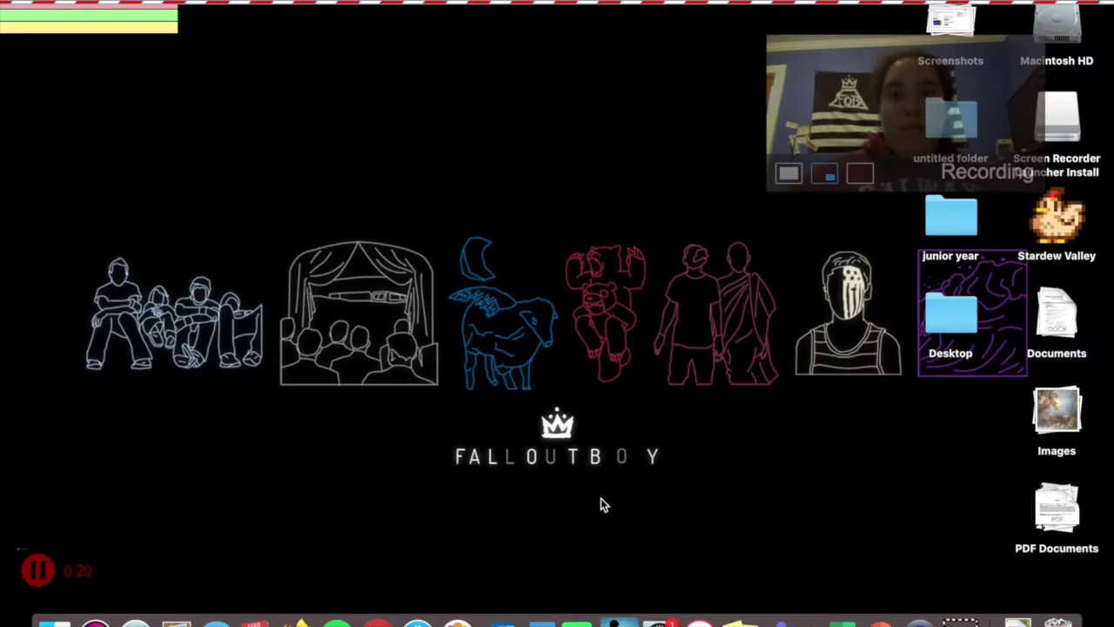
left_click(44, 573)
left_click(45, 573)
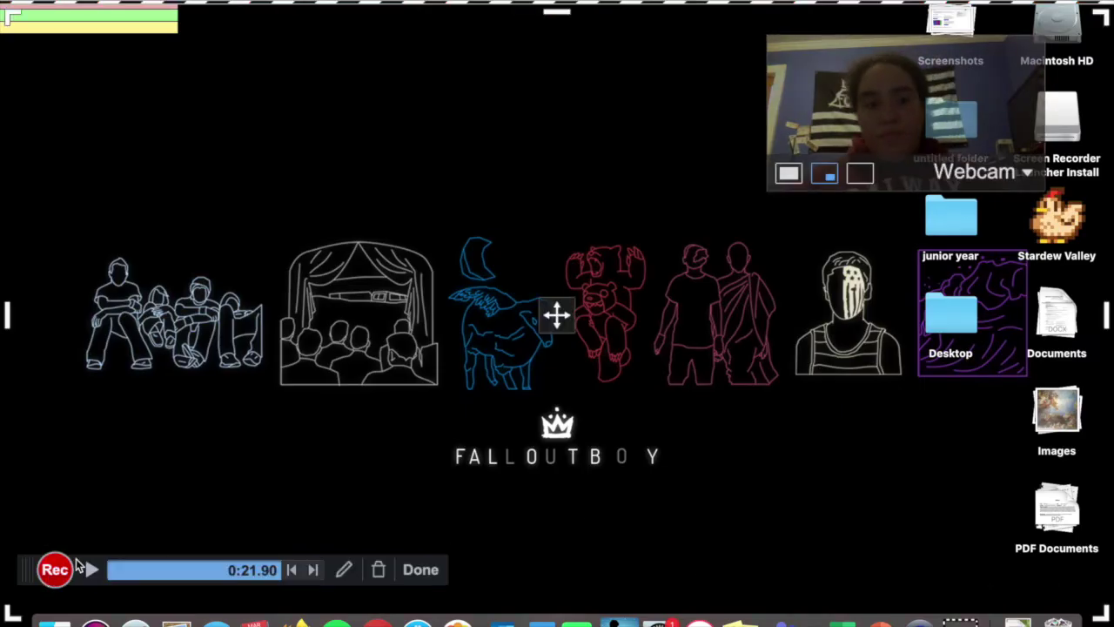
left_click(431, 579)
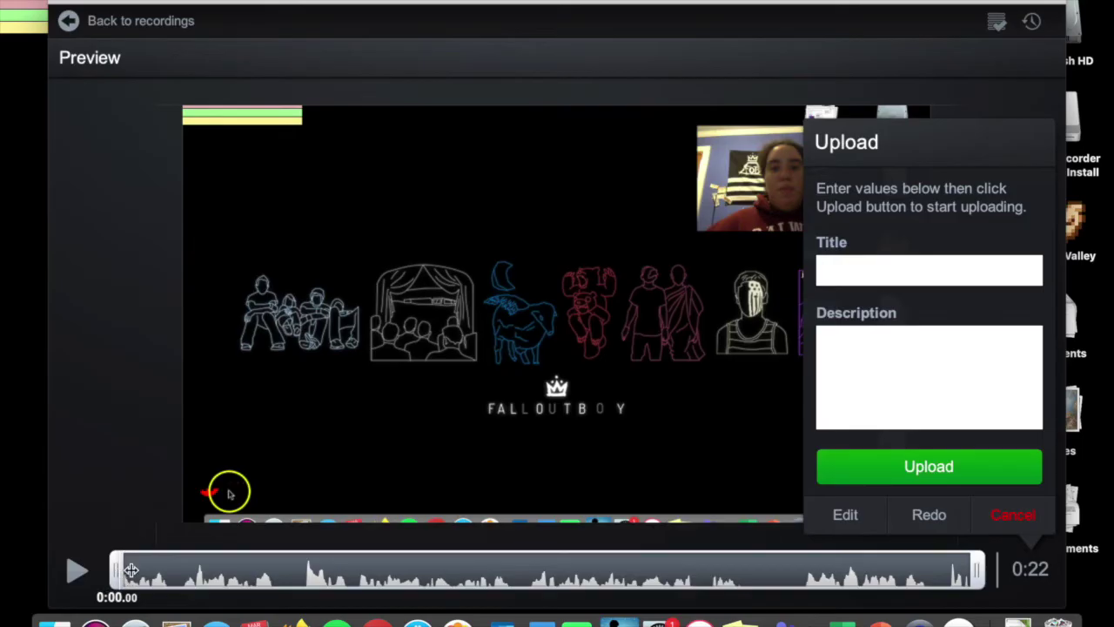
Step: Keep the clip's full length and upload it as 'Canvas Studio Tutorial' with description 'Description'
left_click_drag(112, 570, 70, 554)
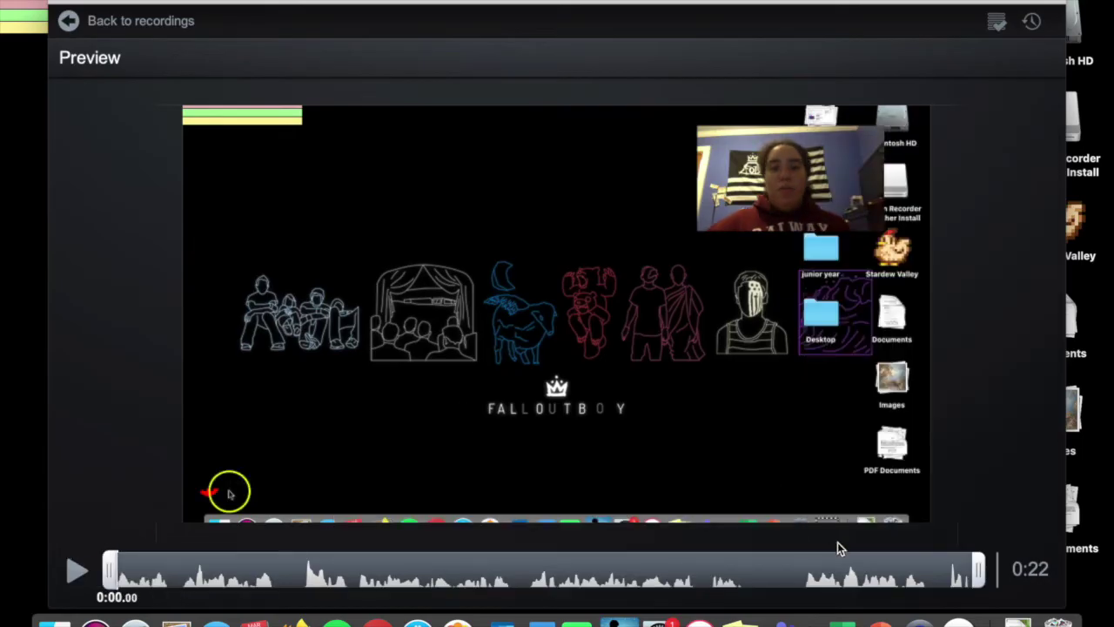
left_click_drag(983, 570, 1076, 582)
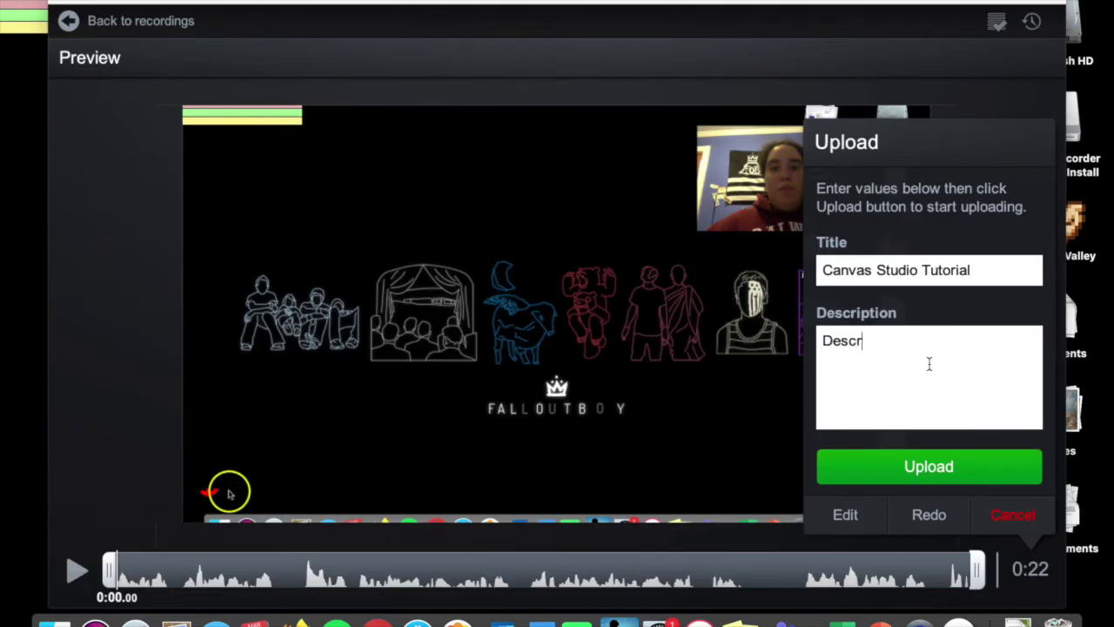
left_click(924, 470)
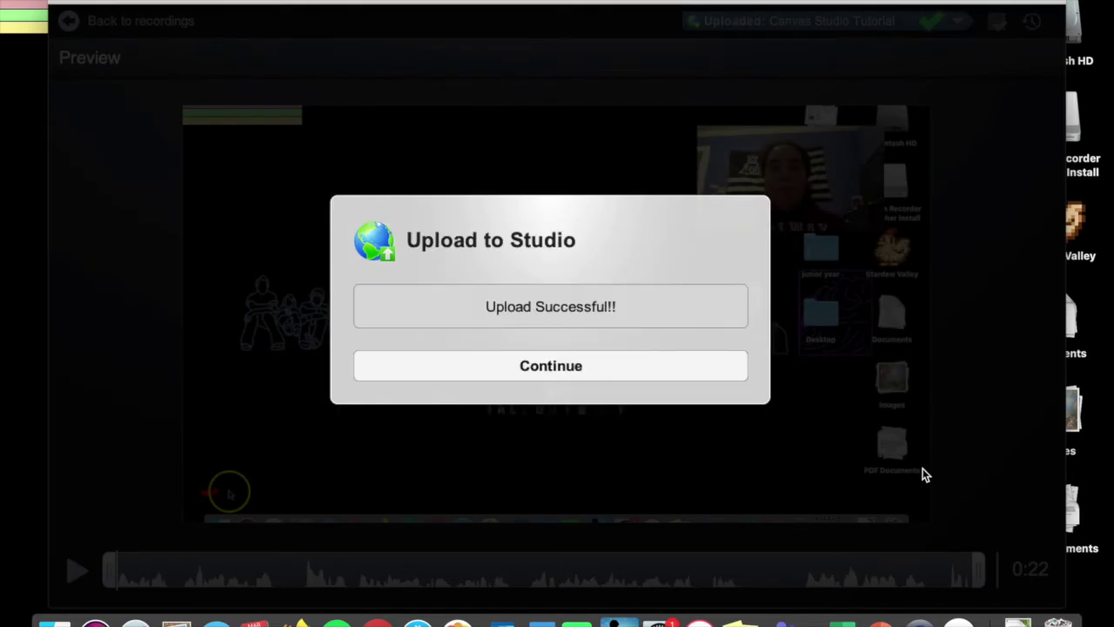
Step: Close the recorder and open the 'Canvas Studio Tutorial' video from My Uploads
left_click(632, 377)
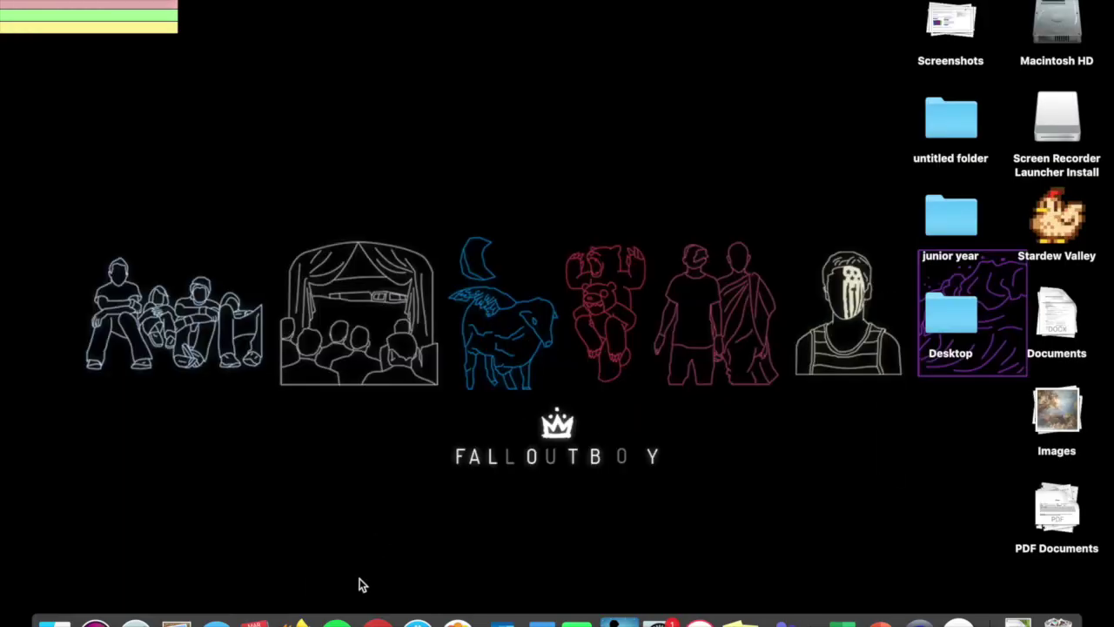
left_click(392, 622)
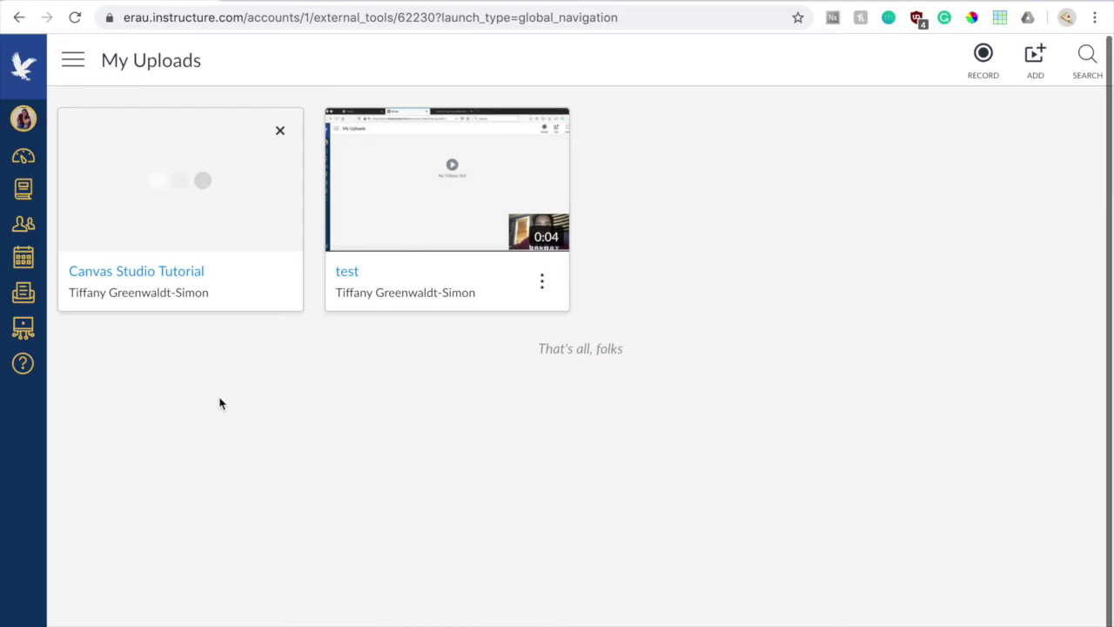
left_click(168, 278)
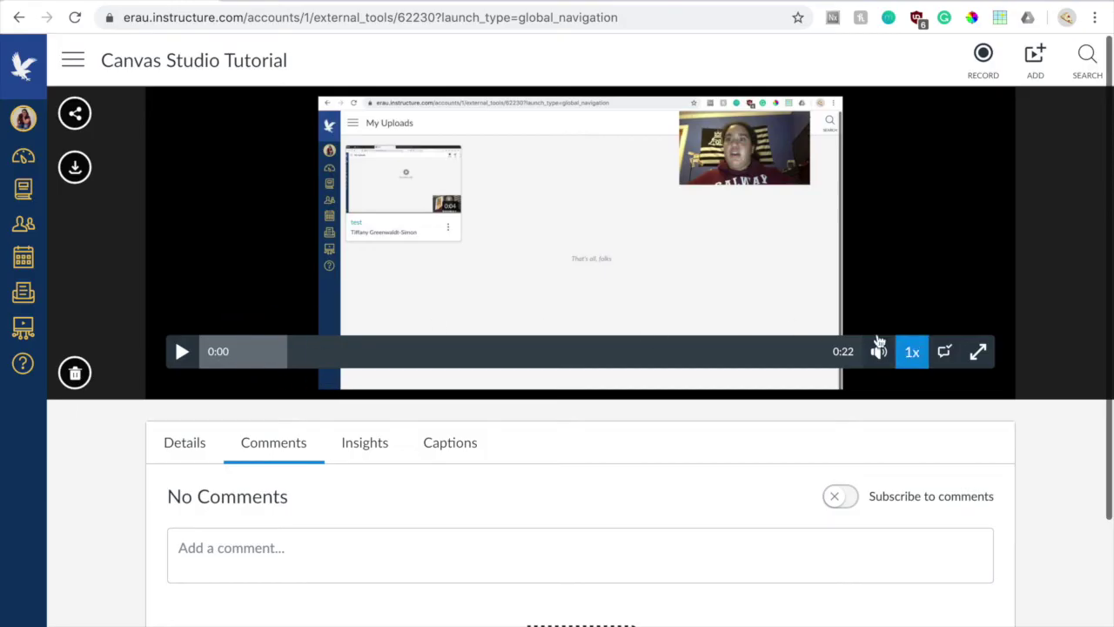
left_click(69, 113)
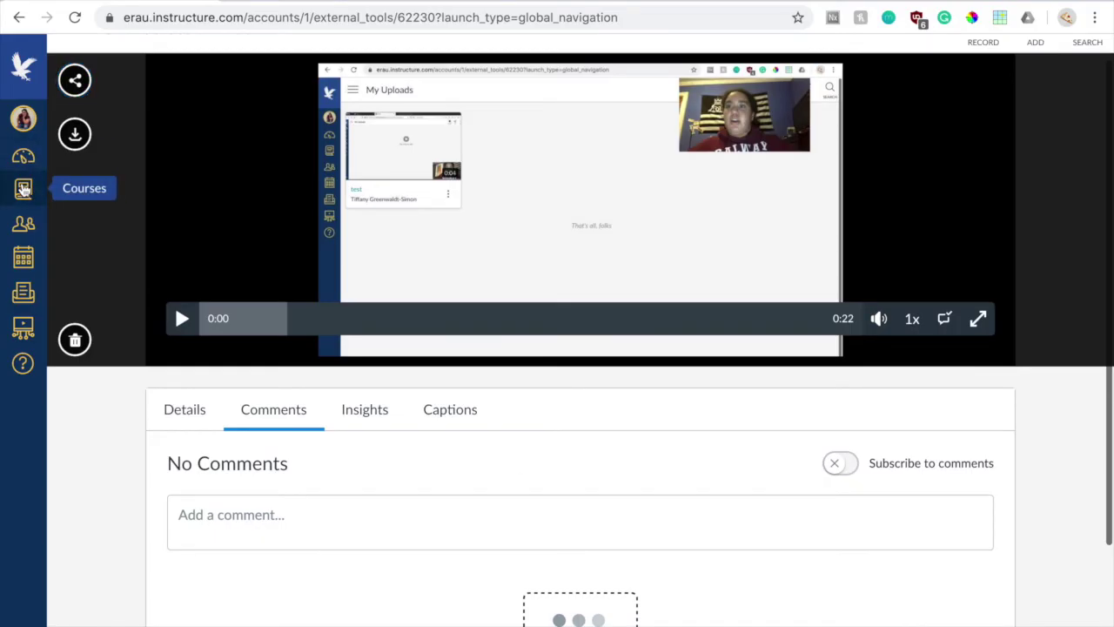
Step: Go to COM 460 Media Relations II's discussions and open Student Lounge
left_click(23, 189)
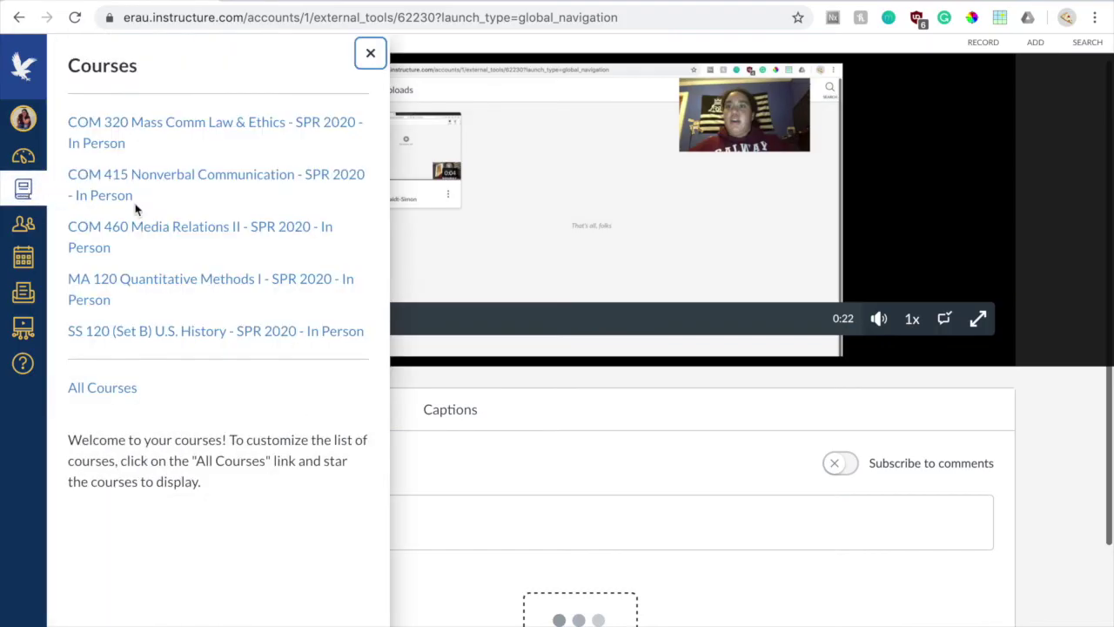
left_click(145, 229)
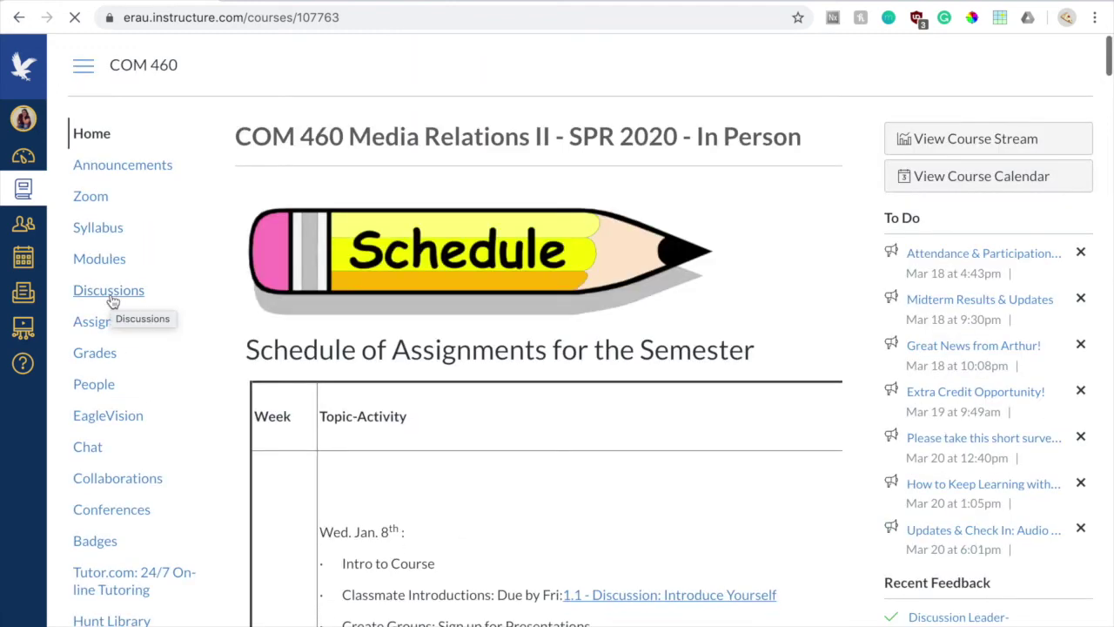
left_click(112, 301)
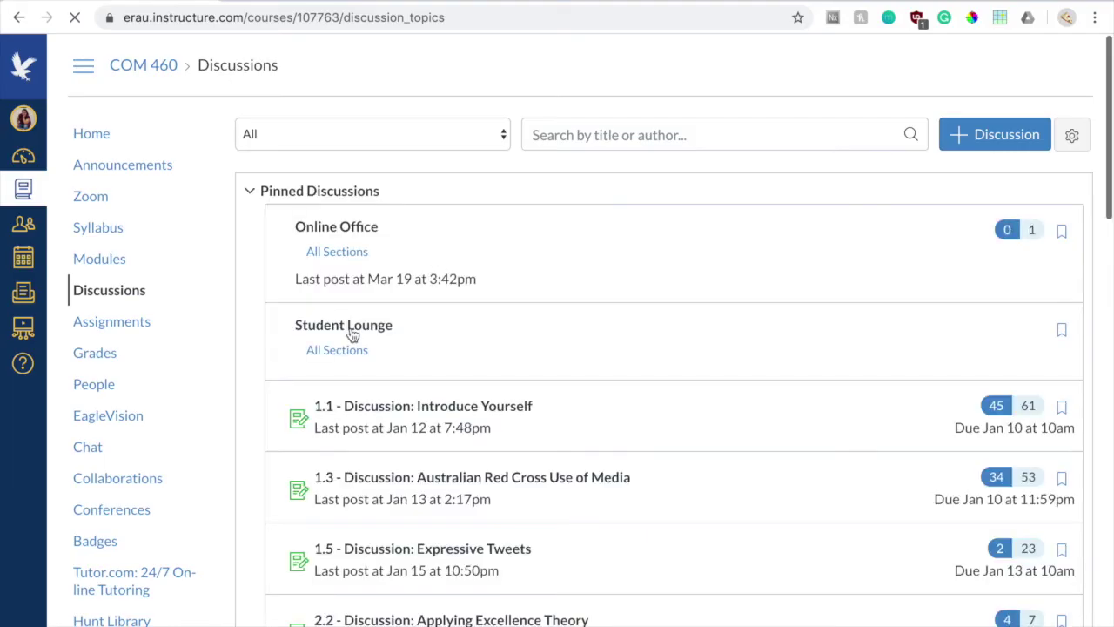
left_click(352, 331)
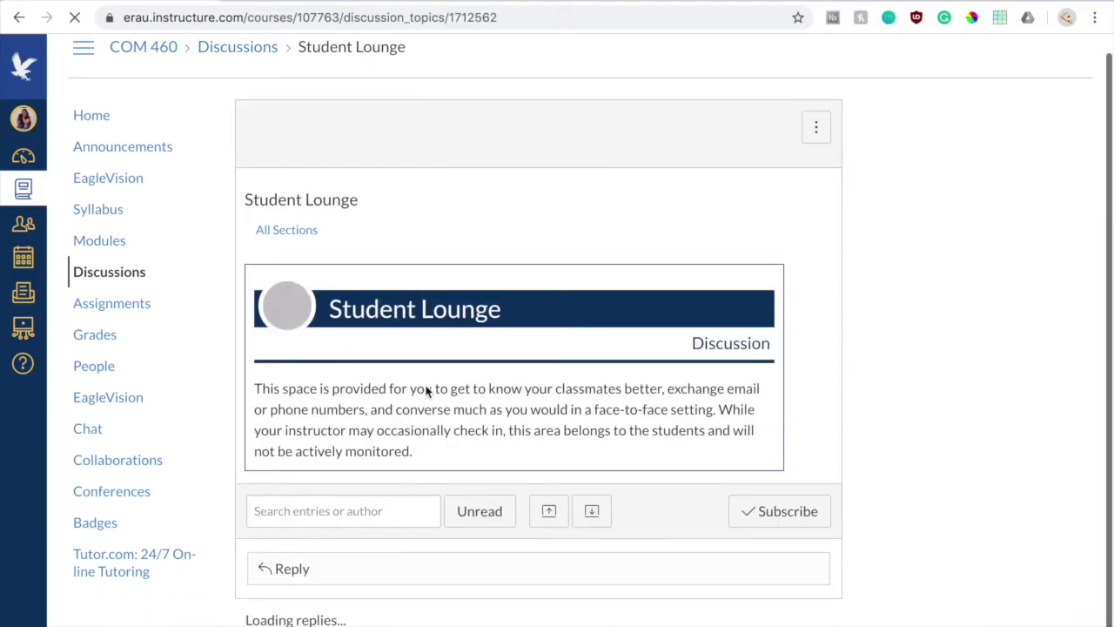
Step: Start a Student Lounge reply and launch Studio from the More External Tools menu
left_click(310, 562)
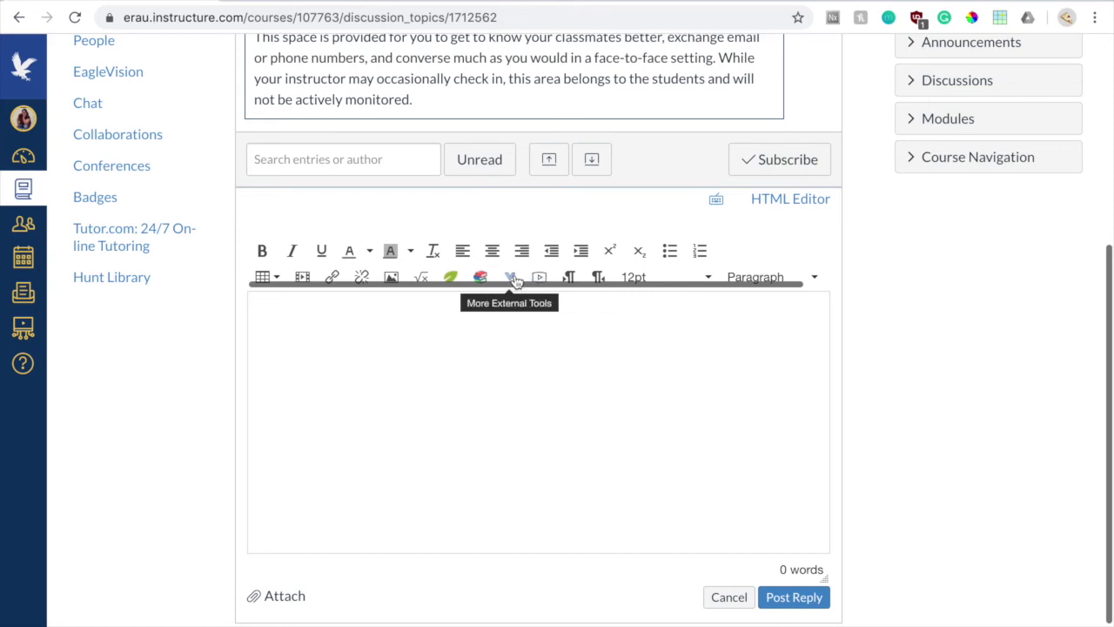
left_click(514, 279)
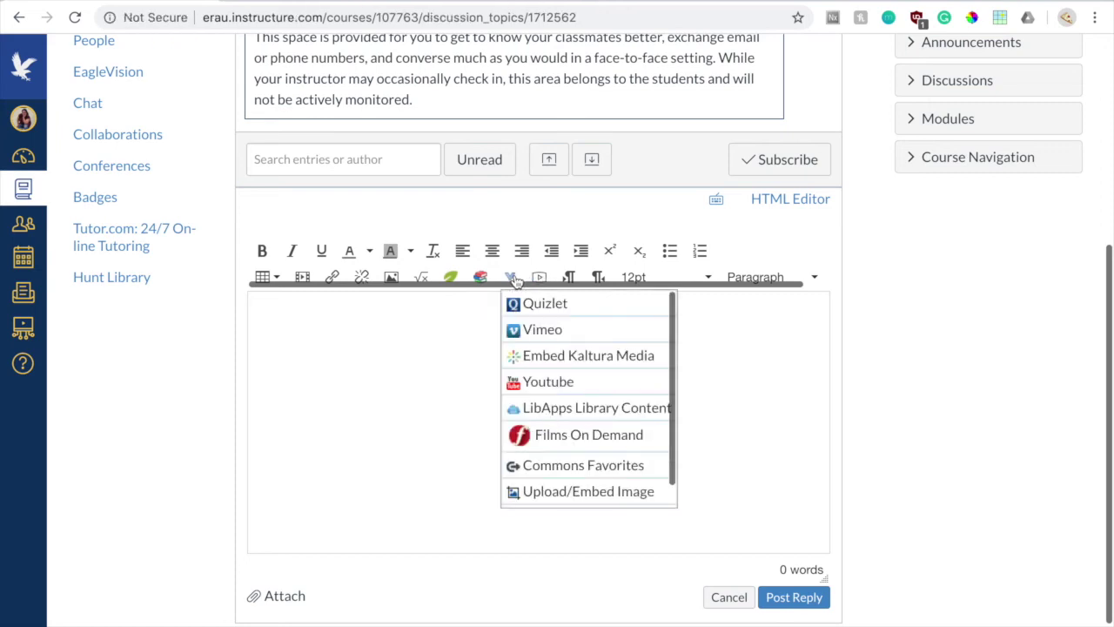
scroll(551, 408, "down", 1)
scroll(551, 408, "down", 1)
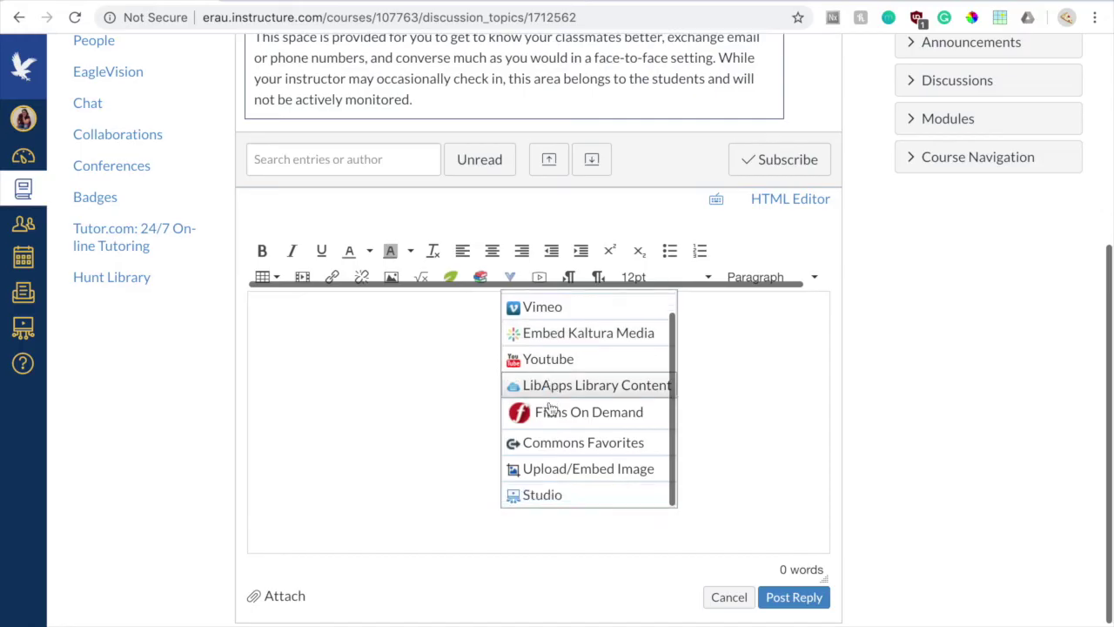
left_click(541, 495)
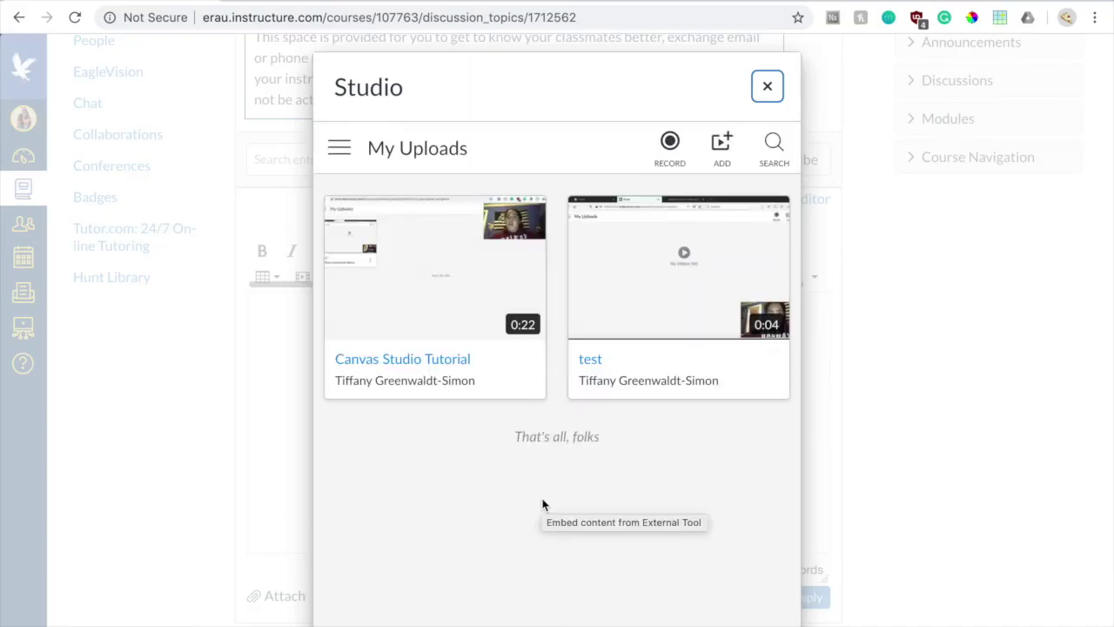
Step: Select the Canvas Studio Tutorial video with Allow Comments on and embed it in the reply
mouse_move(485, 286)
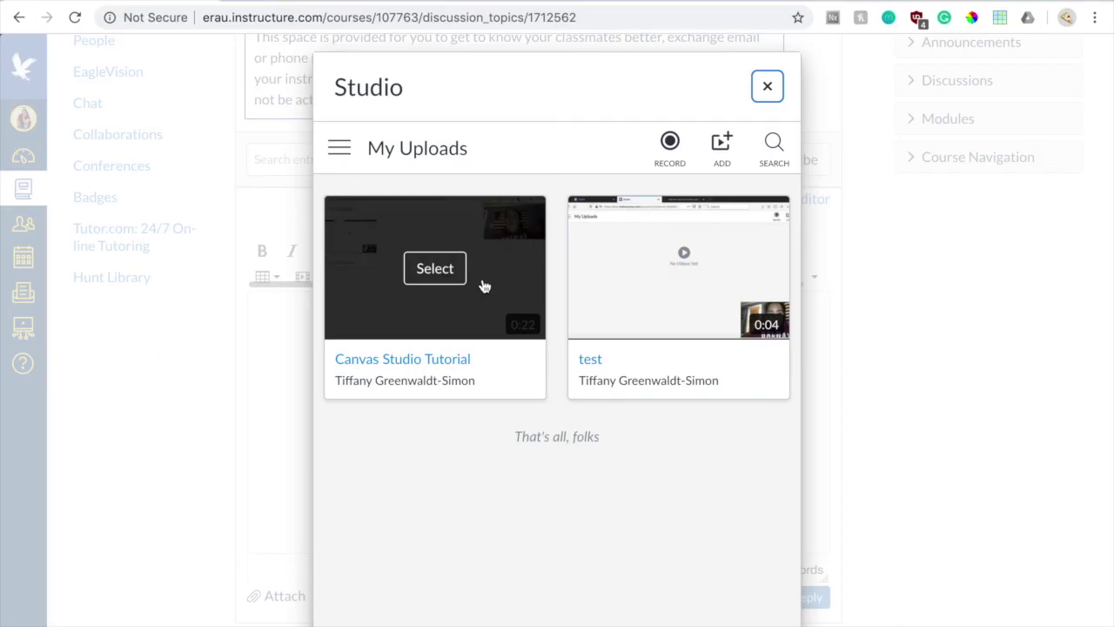
left_click(435, 269)
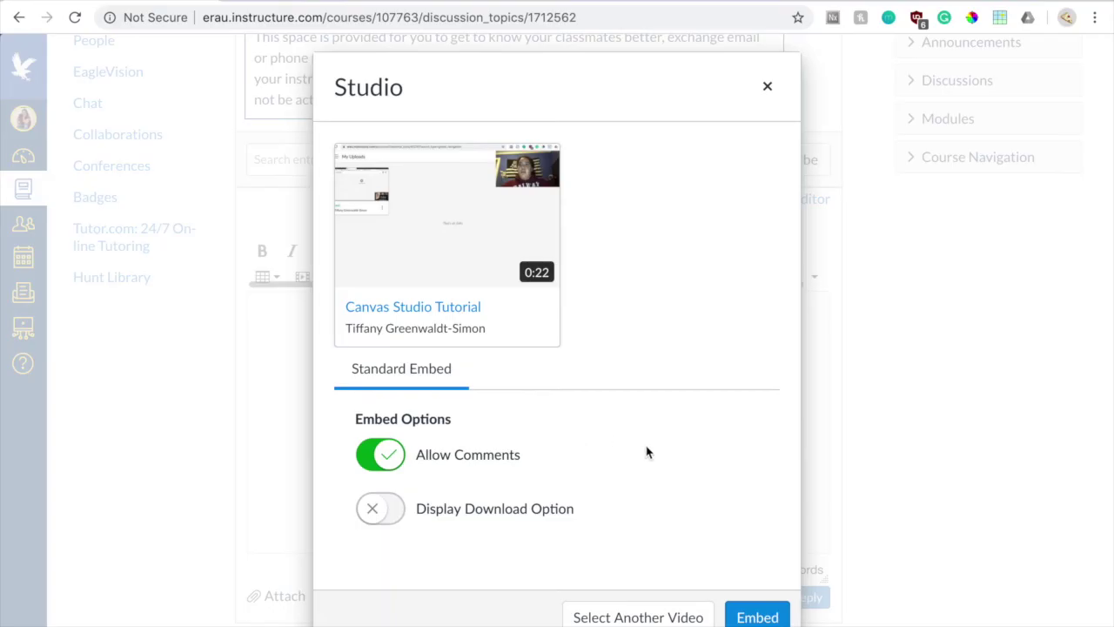
left_click(705, 616)
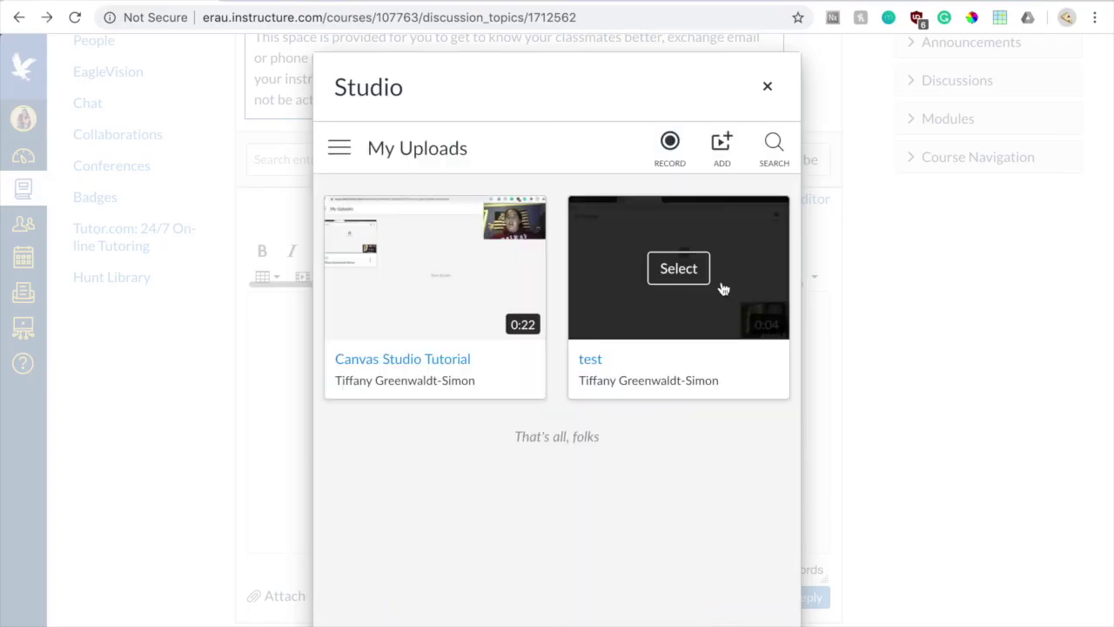
left_click(431, 271)
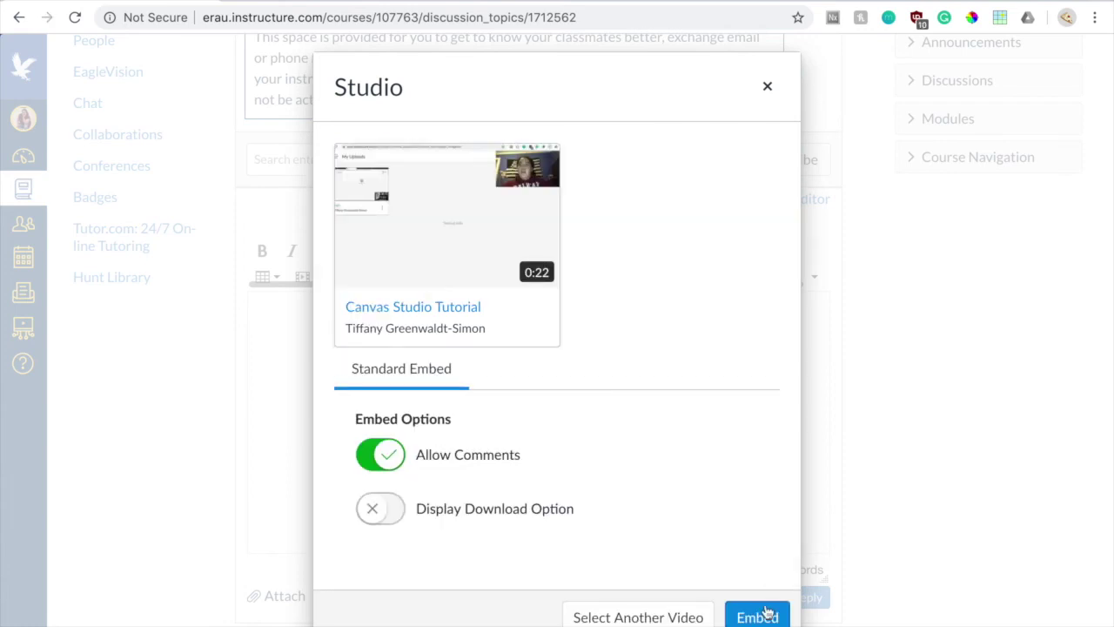
left_click(757, 617)
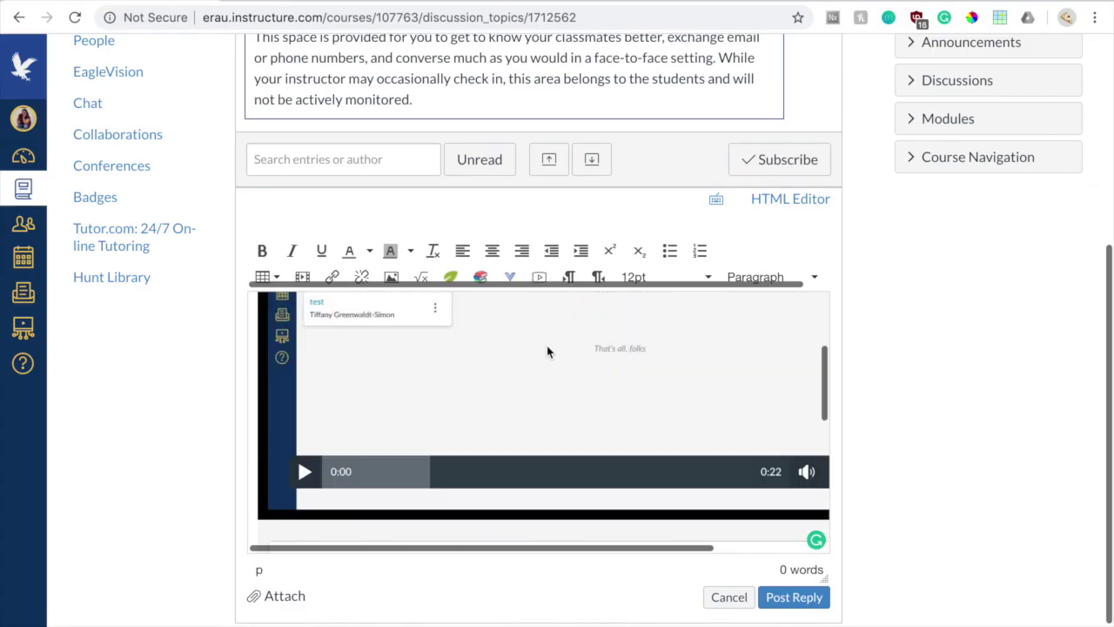
Step: Preview the embedded tutorial video, then cancel the reply draft
left_click(466, 383)
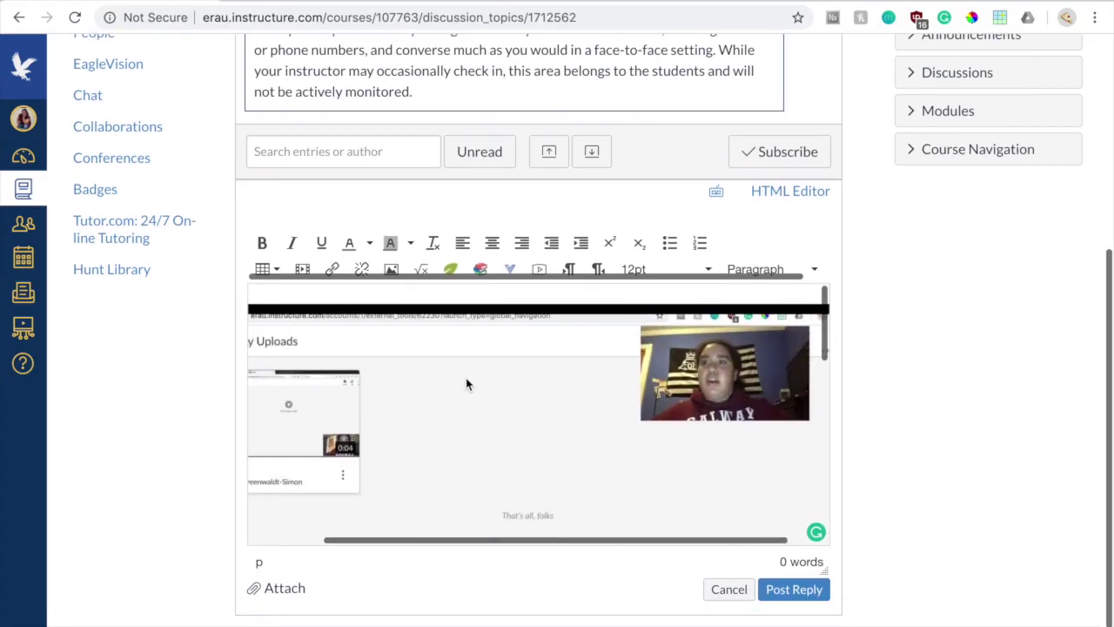
scroll(467, 384, "down", 5)
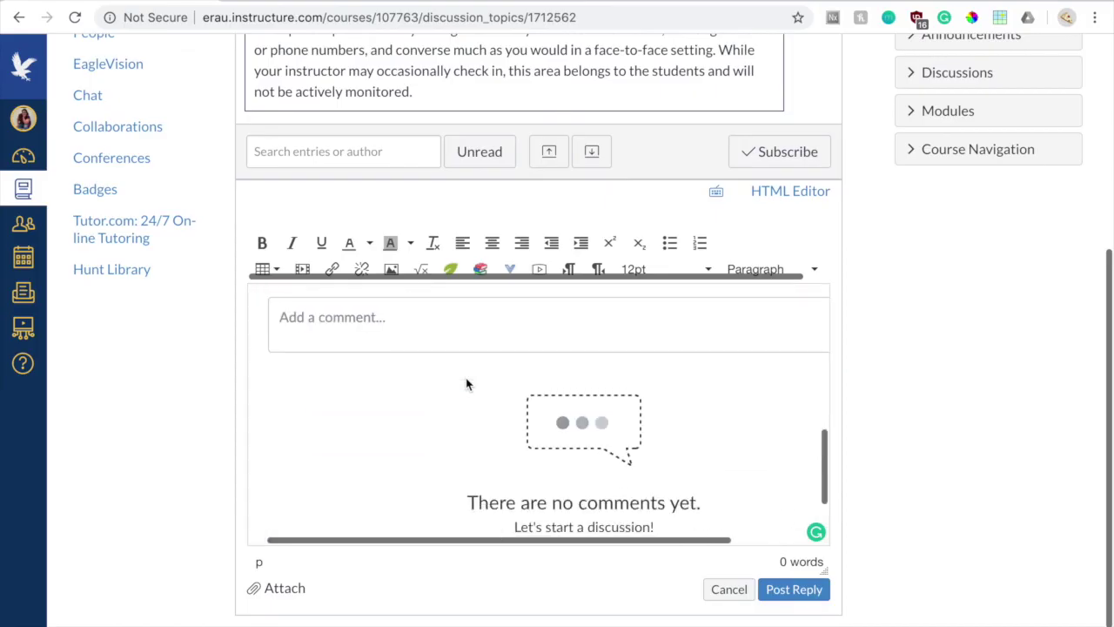
scroll(467, 386, "up", 1)
scroll(466, 389, "up", 5)
scroll(466, 390, "down", 1)
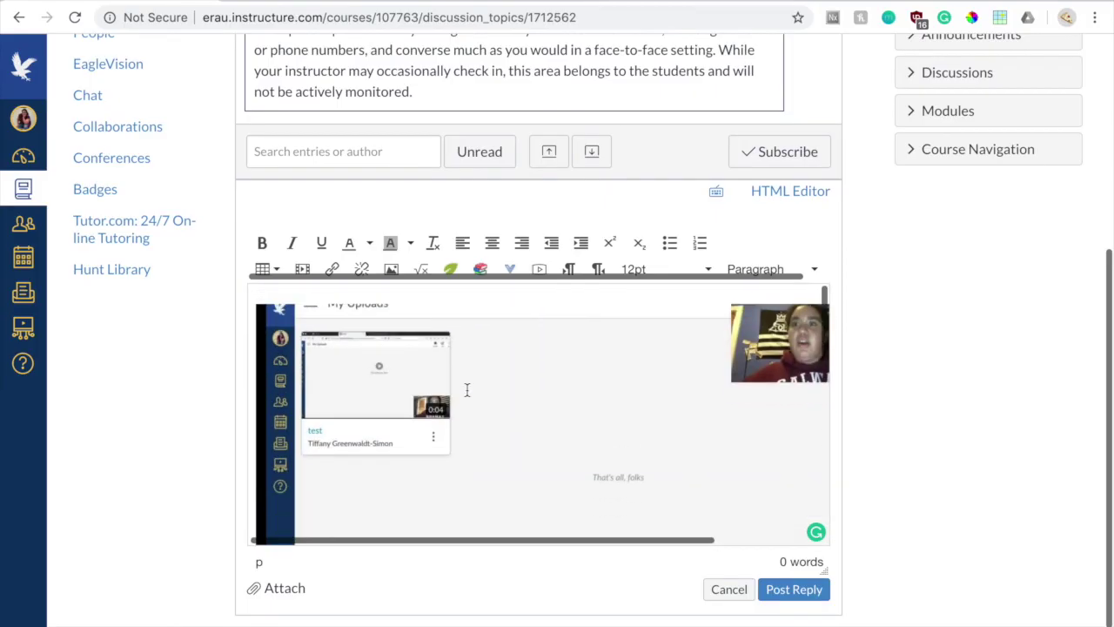
left_click(746, 591)
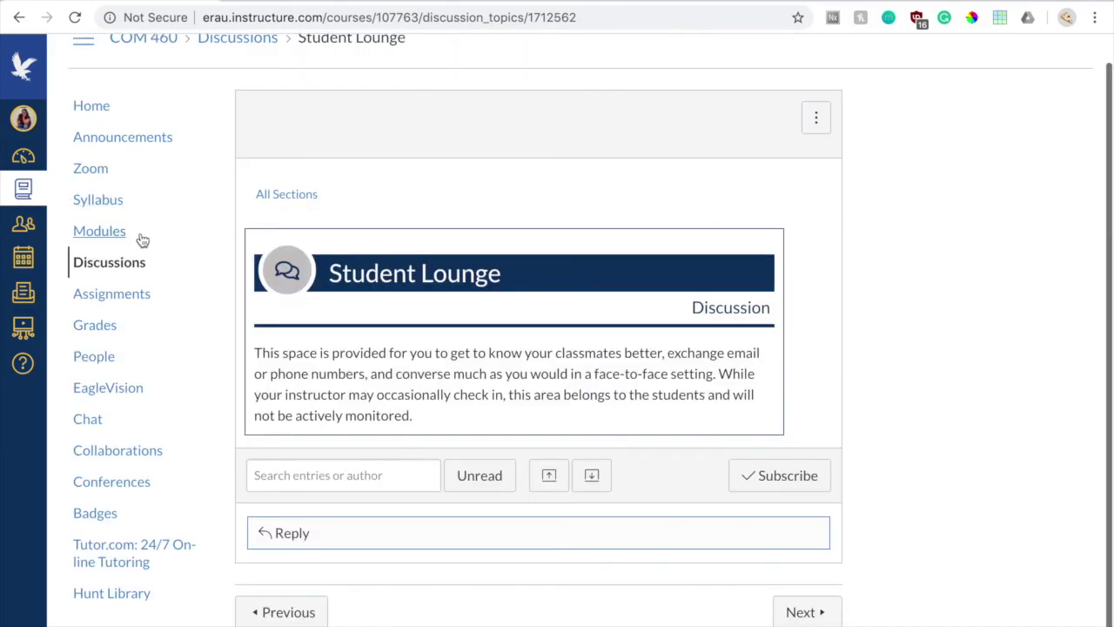
Step: Open the Extra Credit Brief Video Statement assignment from Assignments and start a submission
left_click(131, 301)
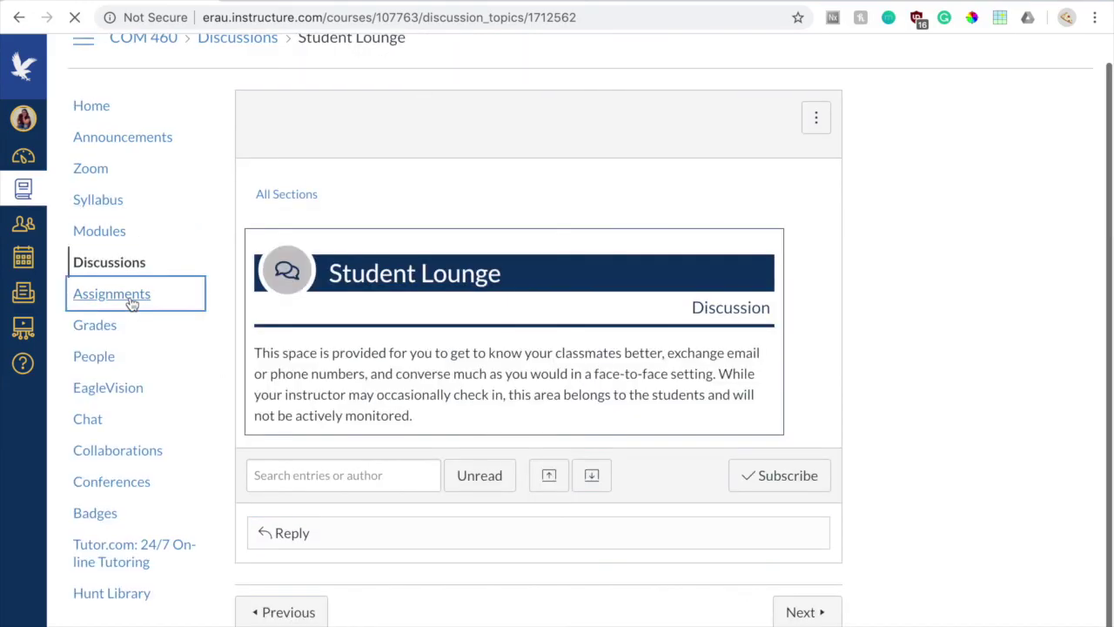
scroll(377, 393, "down", 2)
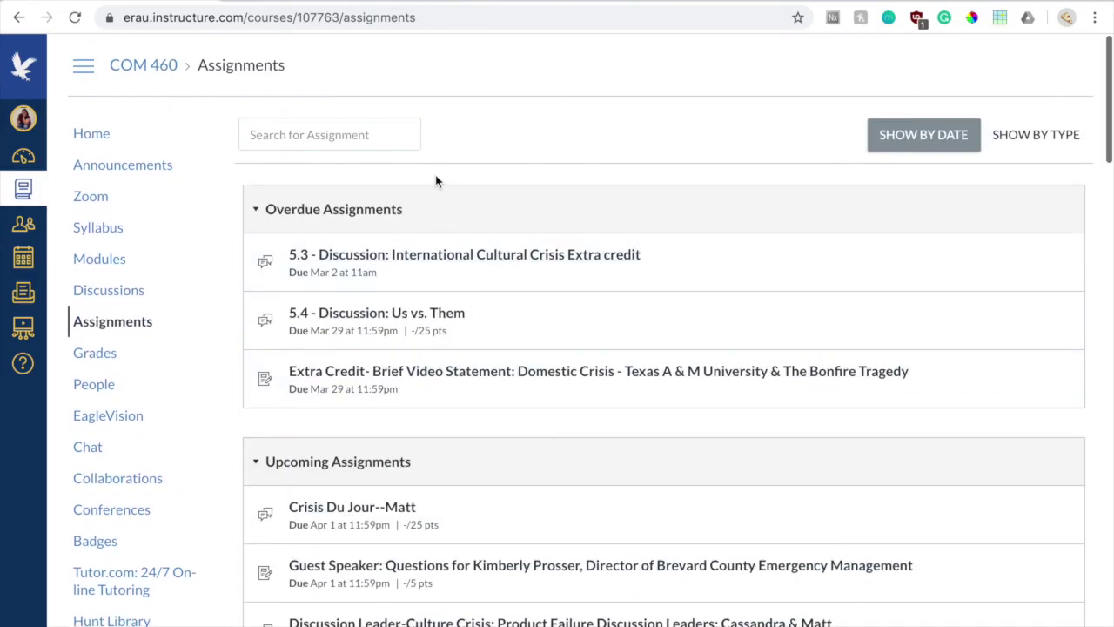
left_click(515, 374)
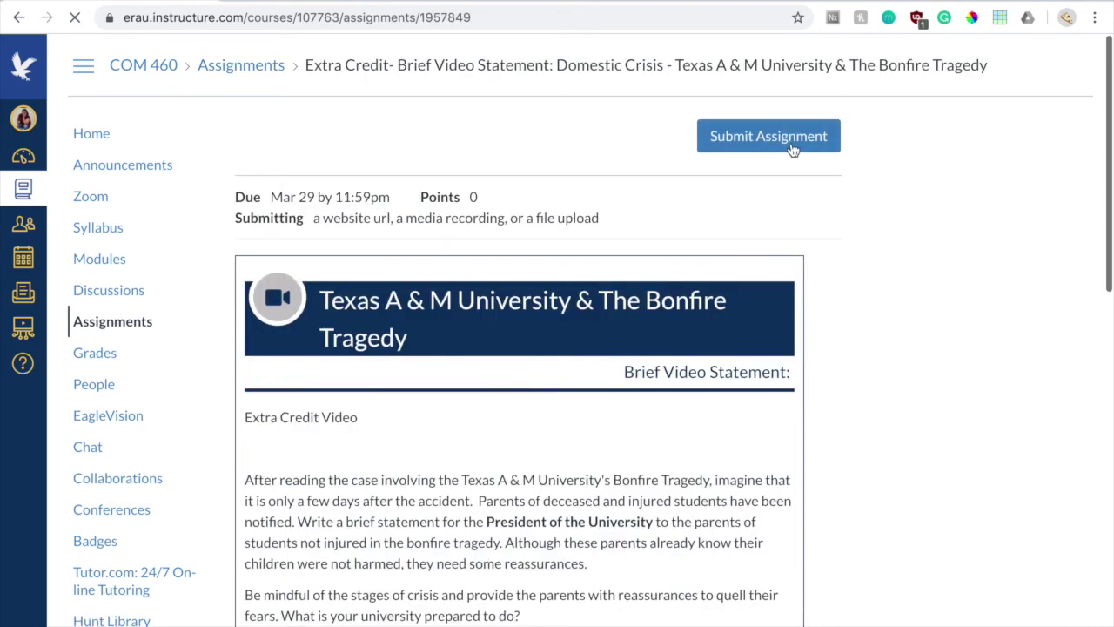
left_click(791, 146)
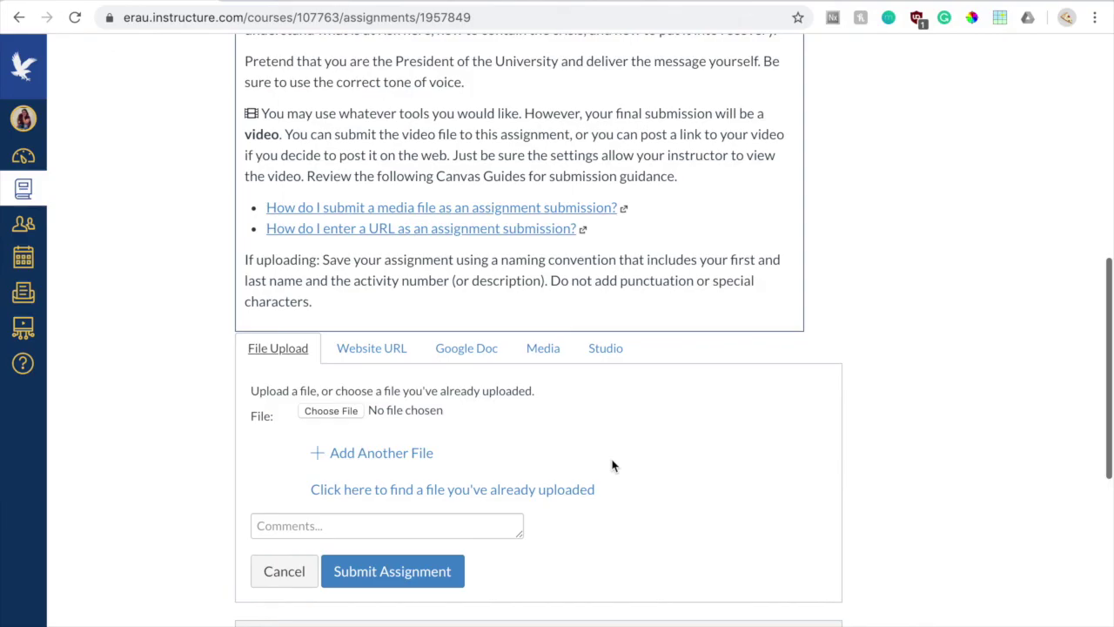
Step: Attach the Canvas Studio Tutorial video from the Studio tab as the submission's Website URL
left_click(611, 345)
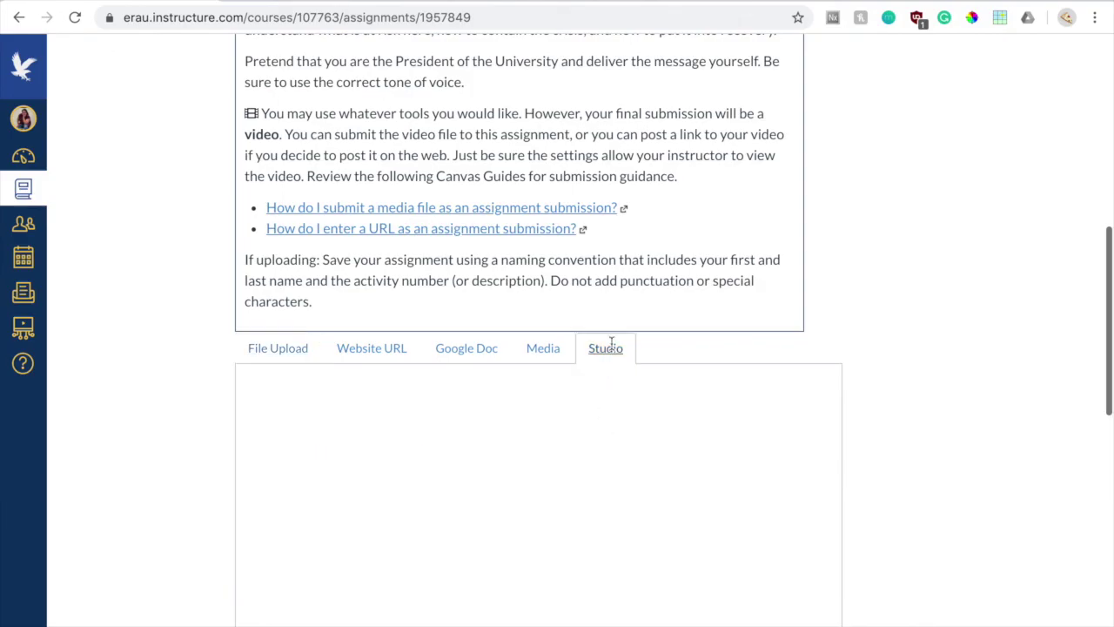
scroll(820, 318, "down", 2)
scroll(821, 348, "down", 1)
scroll(1025, 329, "down", 3)
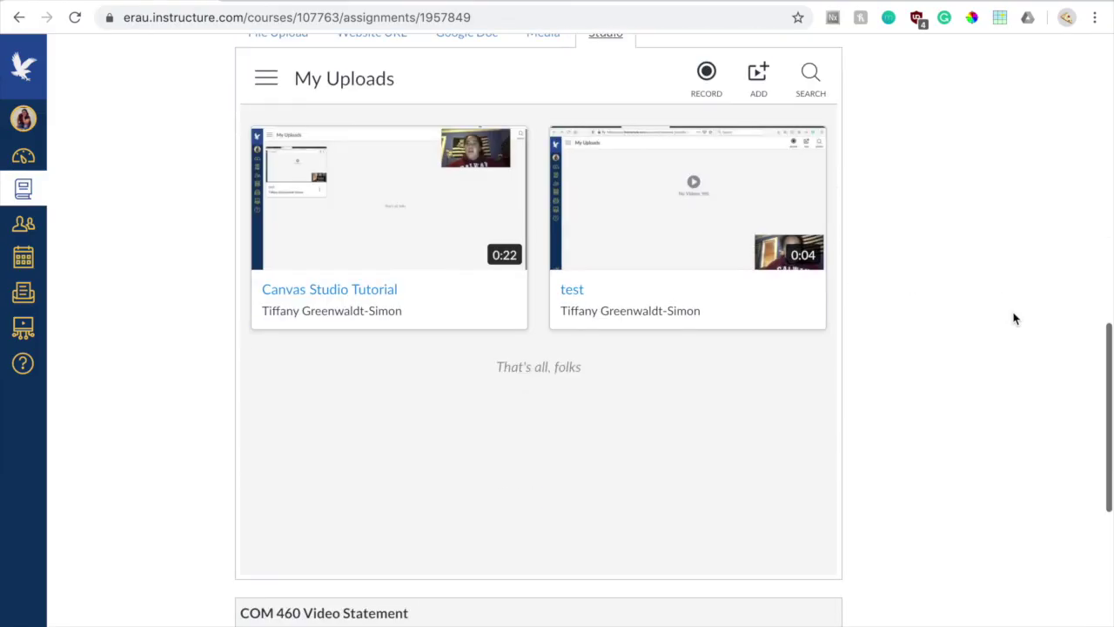
mouse_move(386, 168)
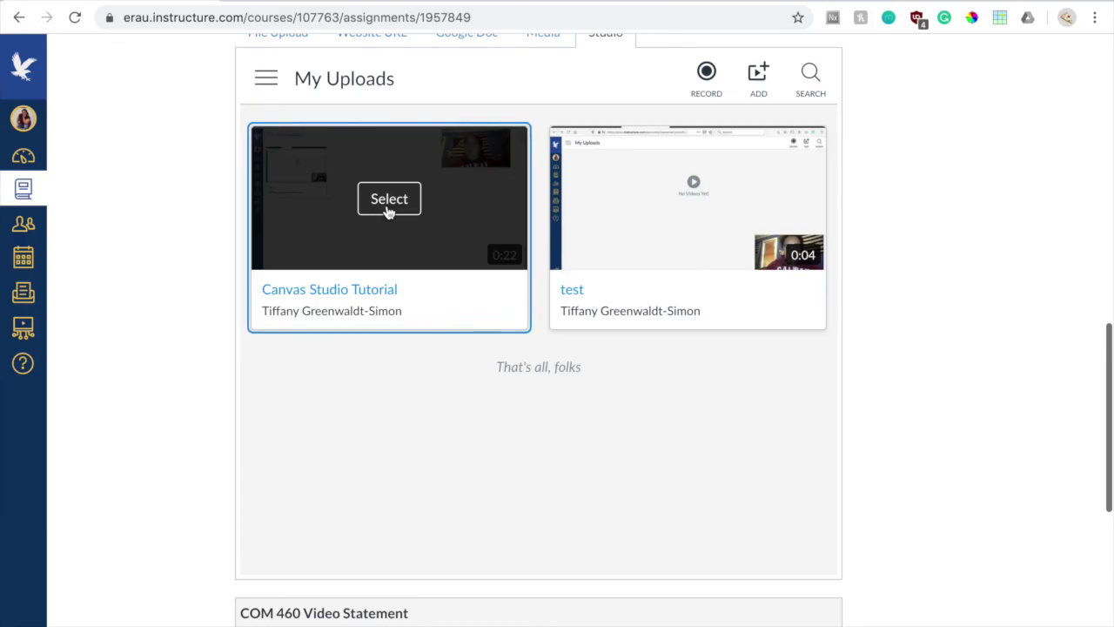
left_click(389, 200)
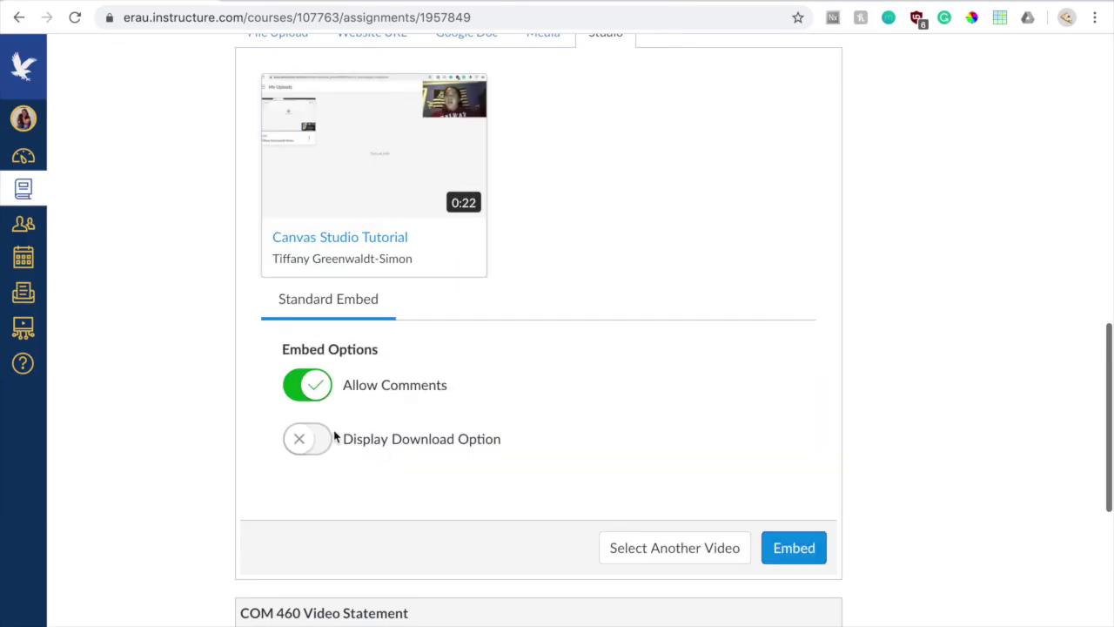
left_click(804, 543)
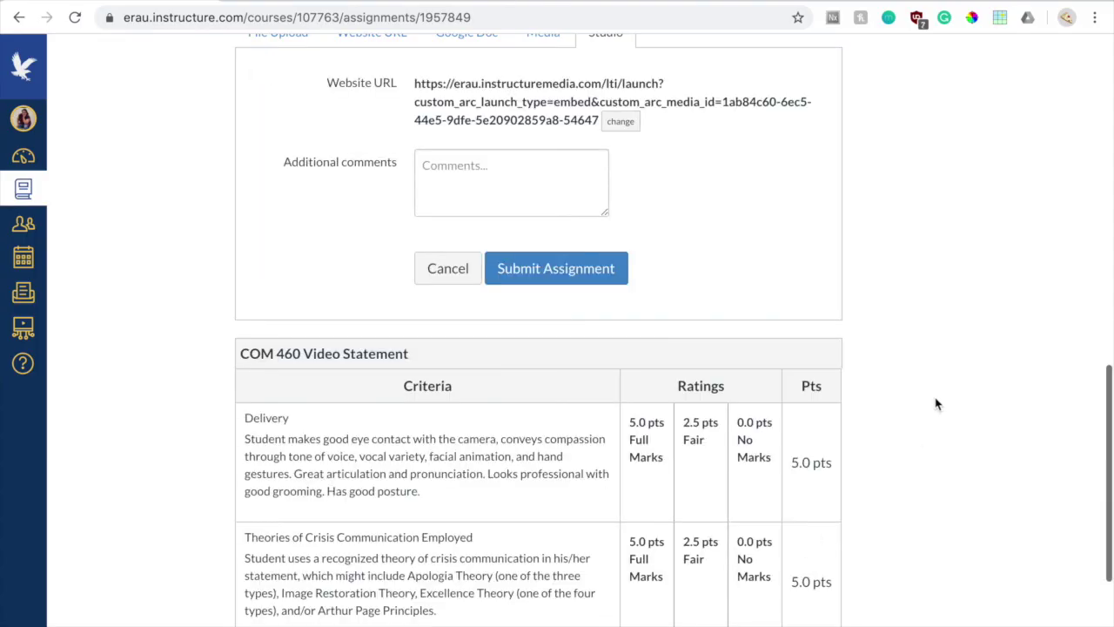
scroll(936, 402, "up", 3)
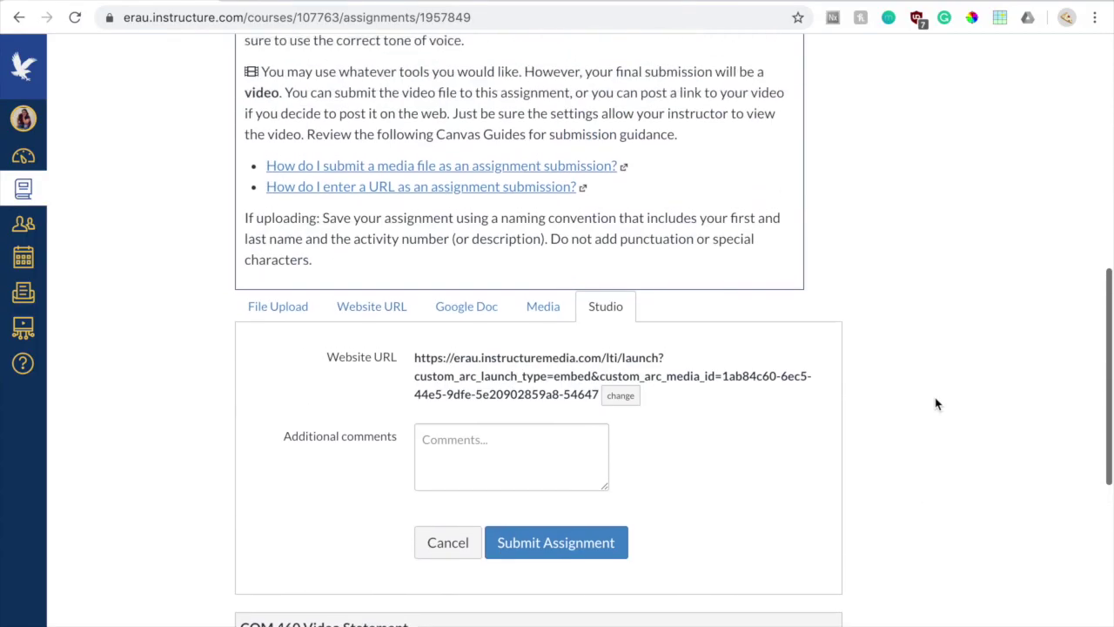